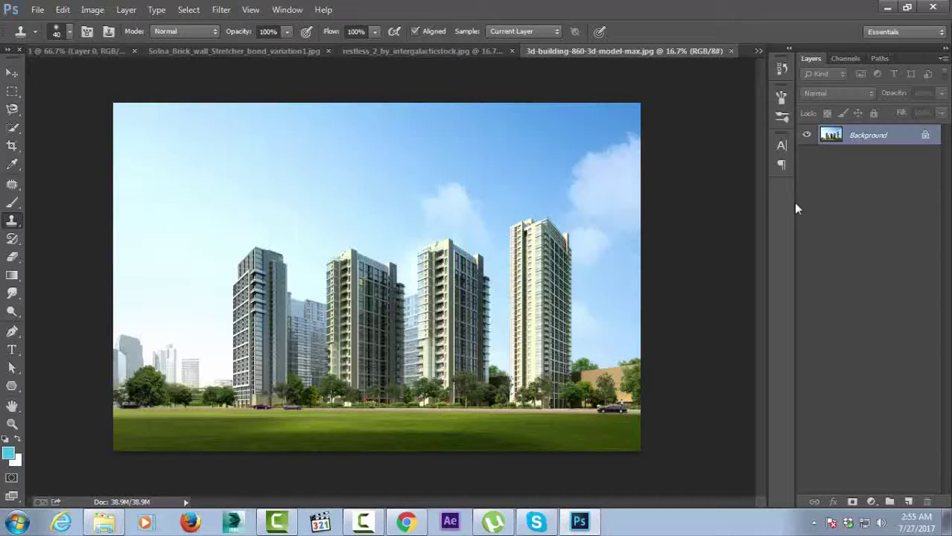
Step: Convert the locked Background of the city photo into an editable layer named Layer 0
{"action": "right_click", "coordinate": [914, 138]}
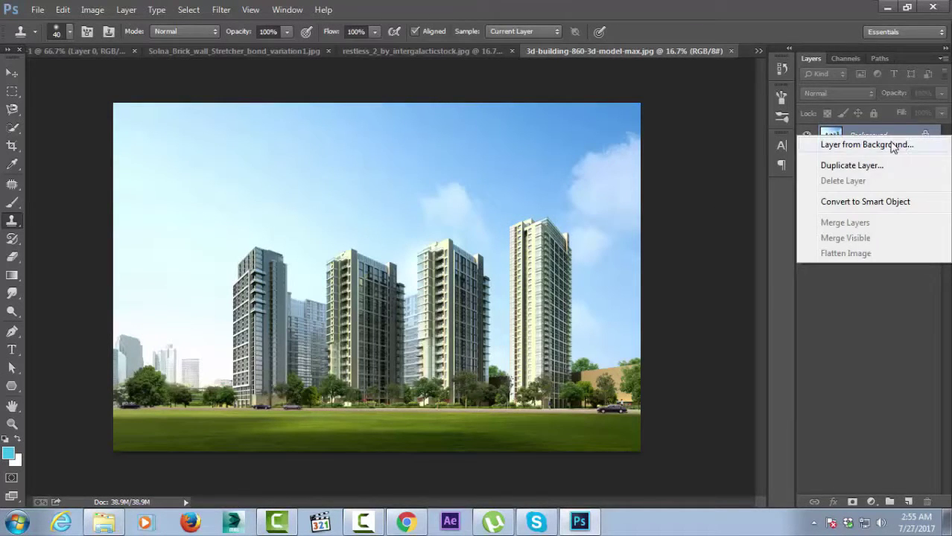
{"action": "left_click", "coordinate": [893, 145]}
{"action": "left_click", "coordinate": [590, 169]}
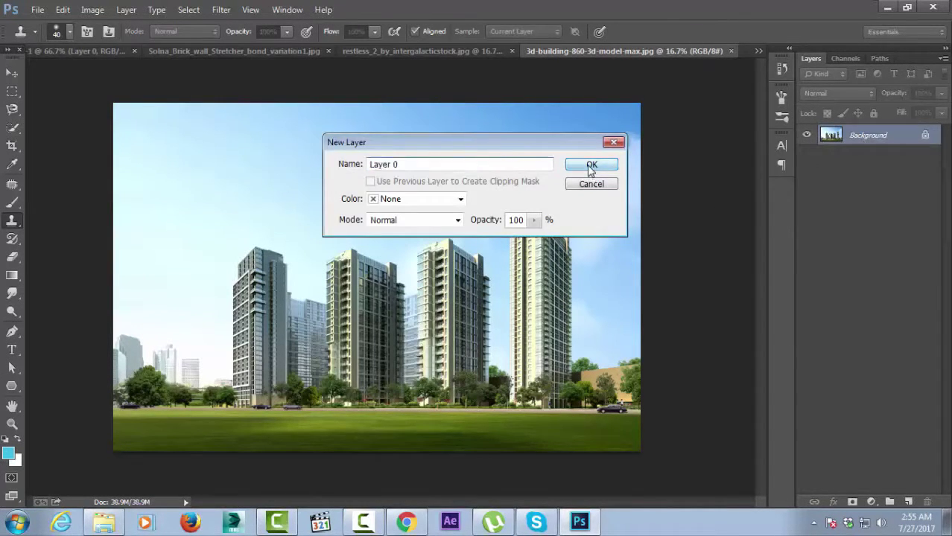
{"action": "left_click", "coordinate": [54, 12]}
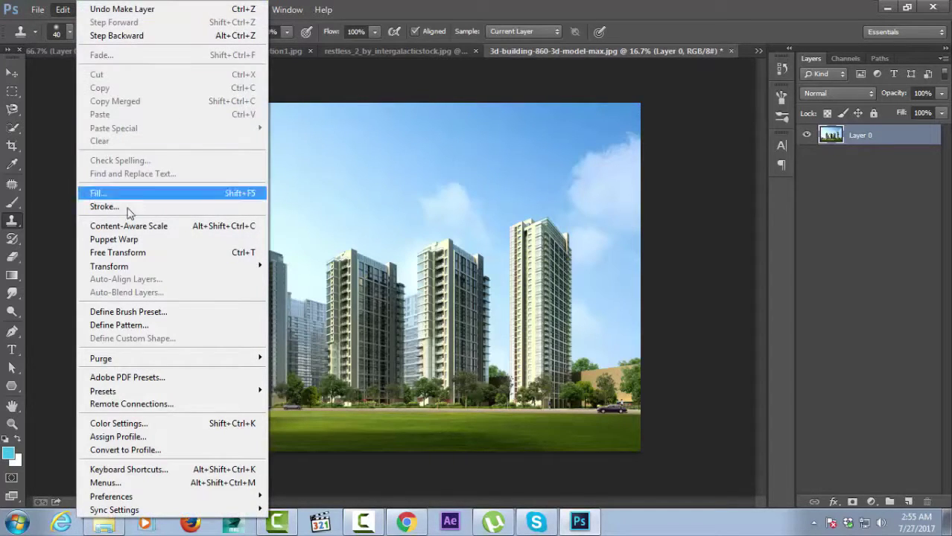
Step: Free-transform Layer 0 to about 63% width, leaving transparent strips on both sides
{"action": "left_click", "coordinate": [141, 256]}
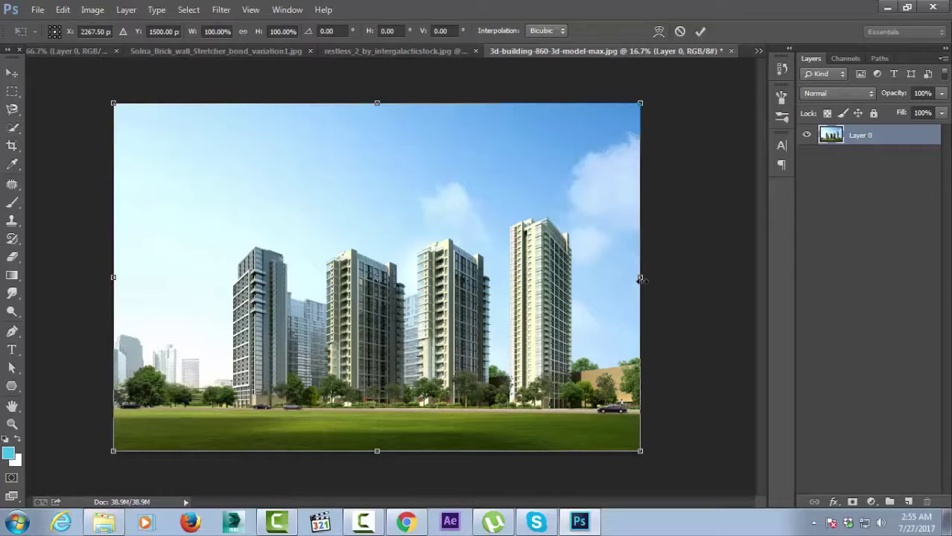
{"action": "left_click_drag", "start_coordinate": [634, 280], "coordinate": [542, 279]}
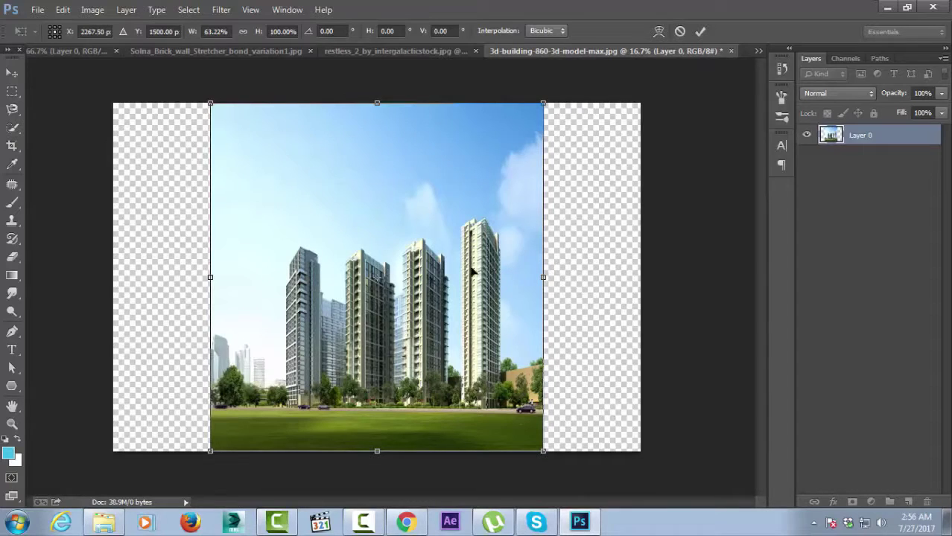
{"action": "key", "text": "s"}
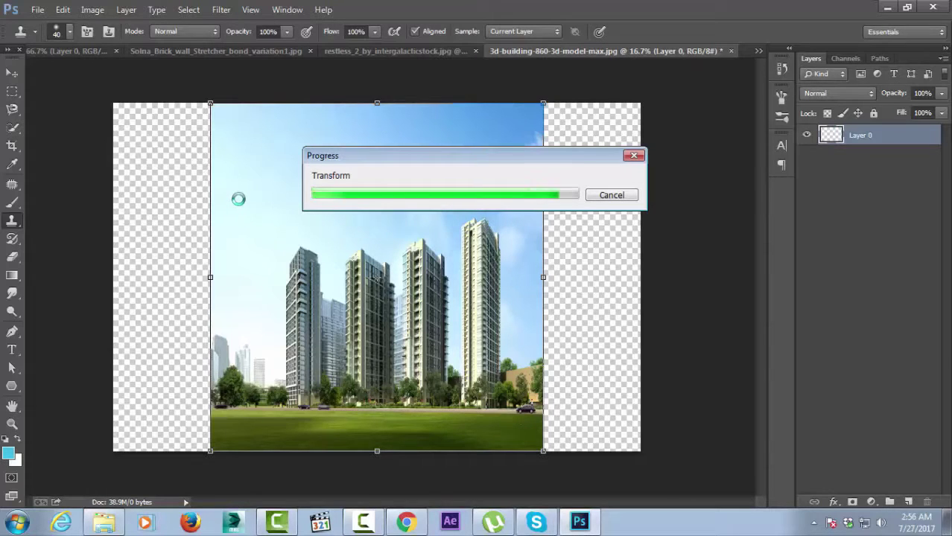
Step: Crop the canvas tightly to the squeezed photo, removing the transparent side strips
{"action": "left_click", "coordinate": [12, 146]}
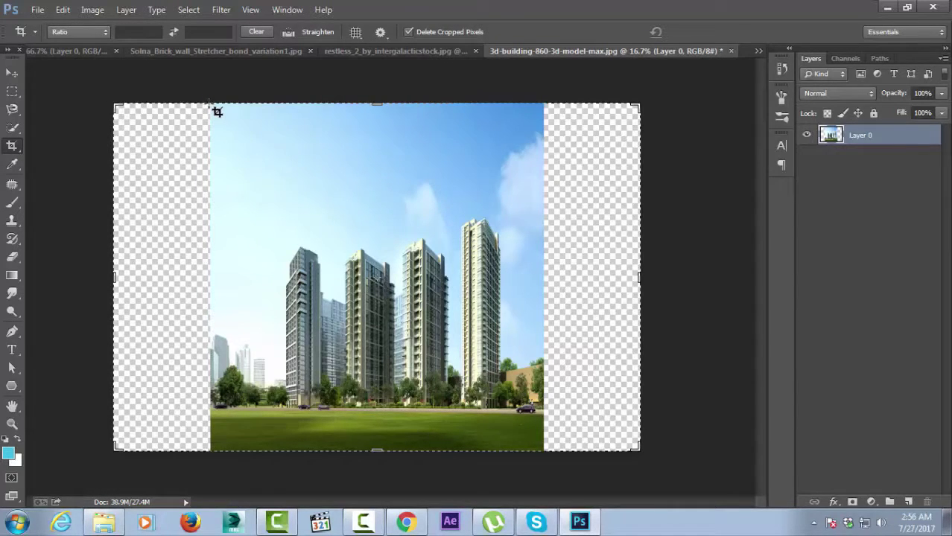
{"action": "left_click_drag", "start_coordinate": [216, 111], "coordinate": [538, 483]}
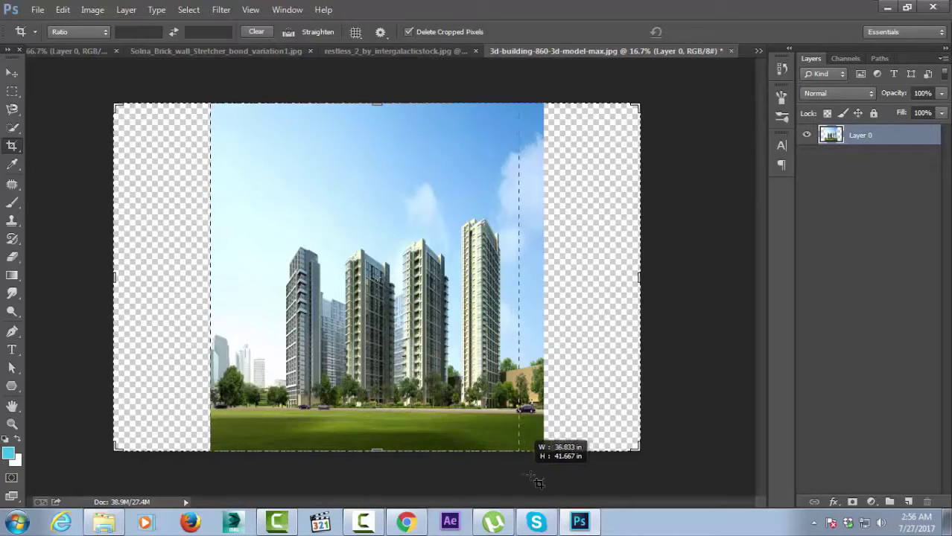
{"action": "left_click_drag", "start_coordinate": [538, 483], "coordinate": [541, 477]}
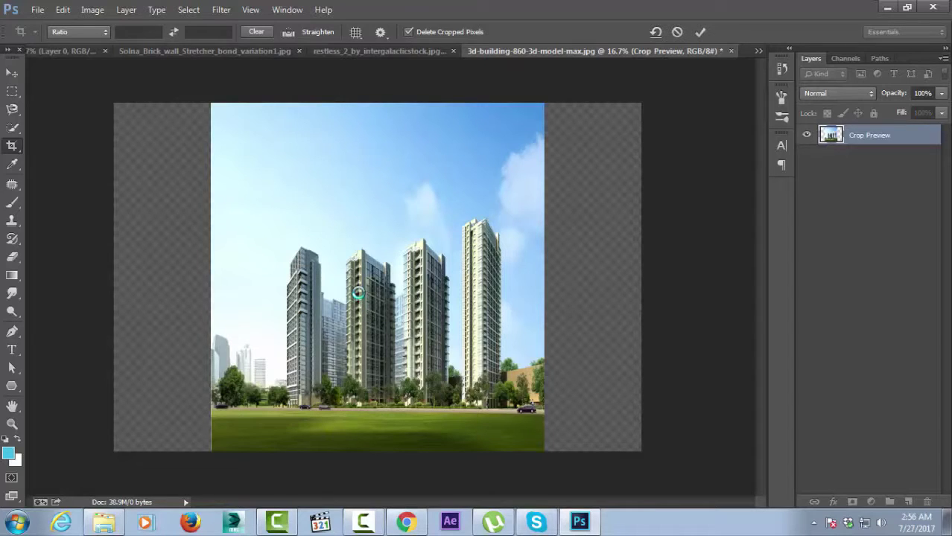
{"action": "key", "text": "Return"}
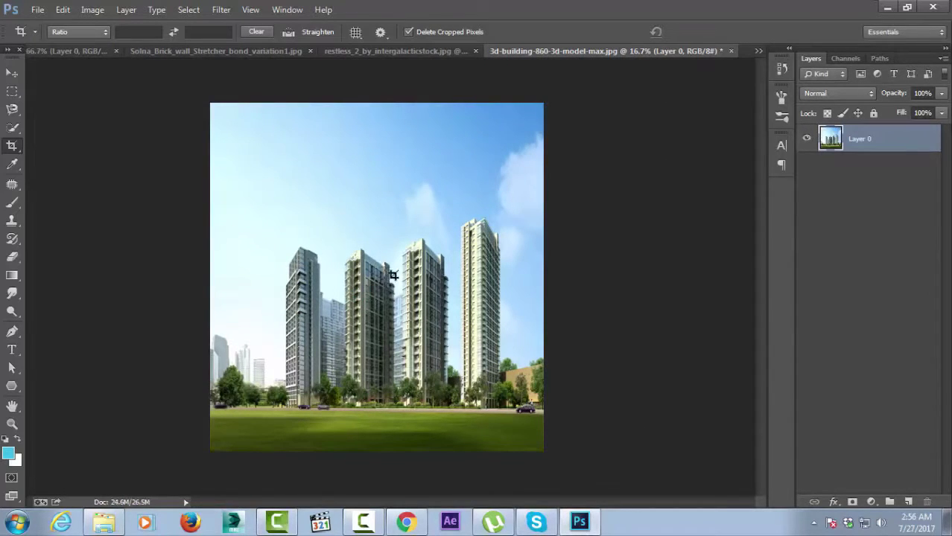
{"action": "left_click", "coordinate": [12, 72]}
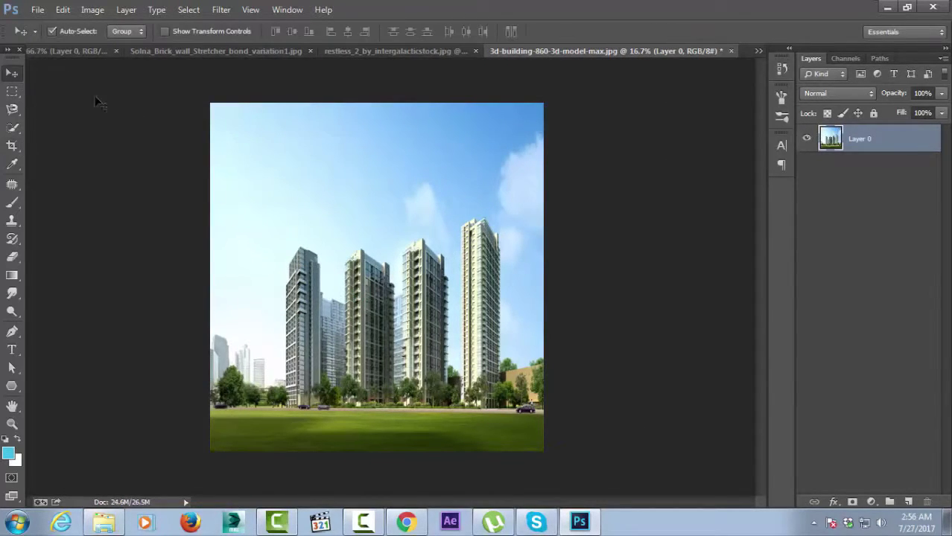
Step: Flip Layer 0 vertically so the grass runs along the top and sky fills the bottom
{"action": "left_click", "coordinate": [89, 11]}
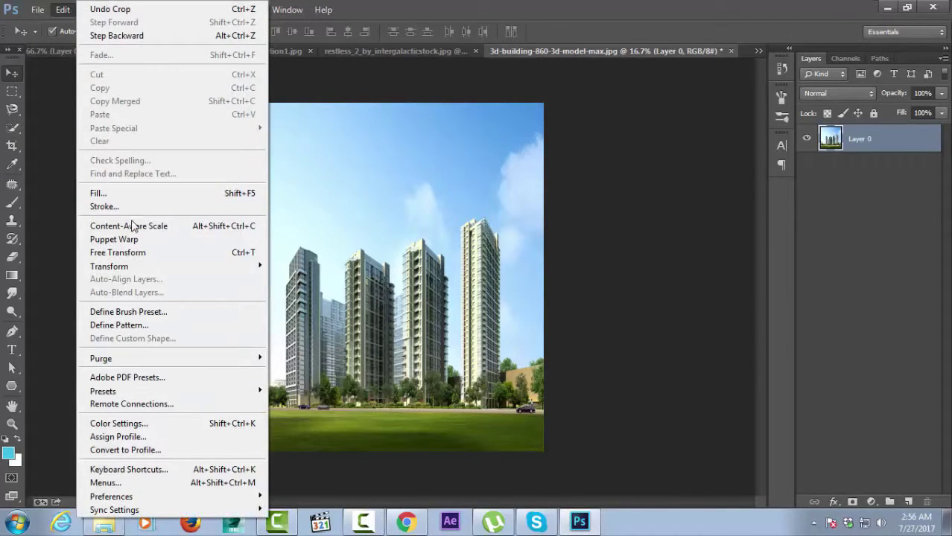
{"action": "left_click", "coordinate": [135, 254]}
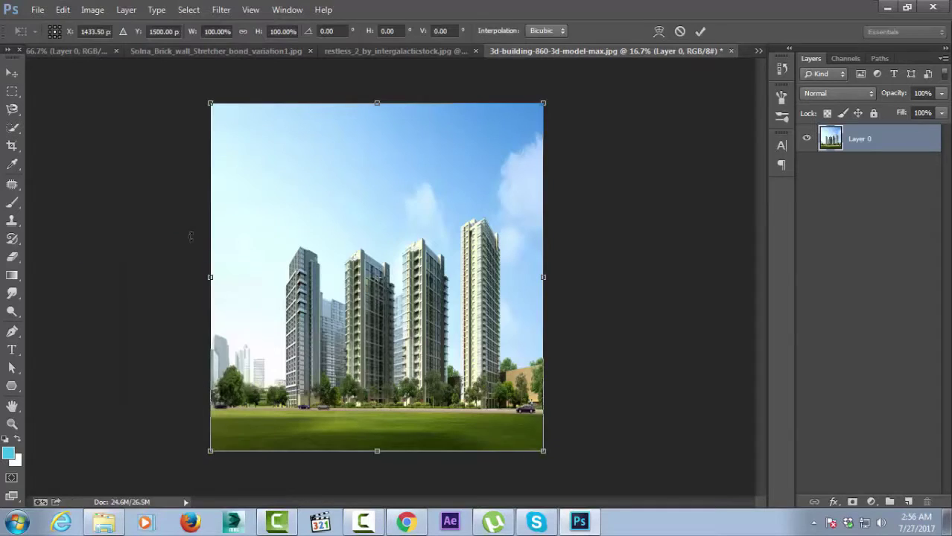
{"action": "right_click", "coordinate": [318, 195]}
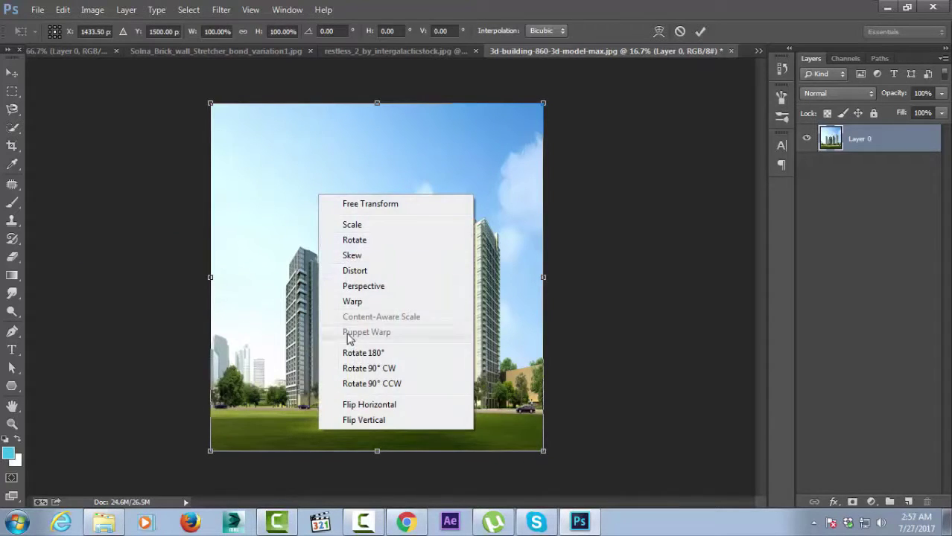
{"action": "left_click", "coordinate": [363, 421]}
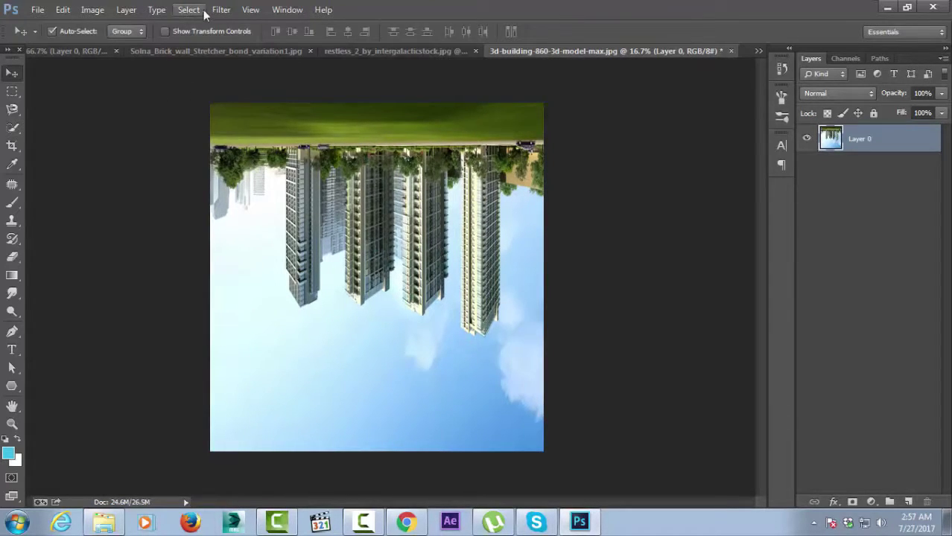
{"action": "left_click", "coordinate": [233, 8]}
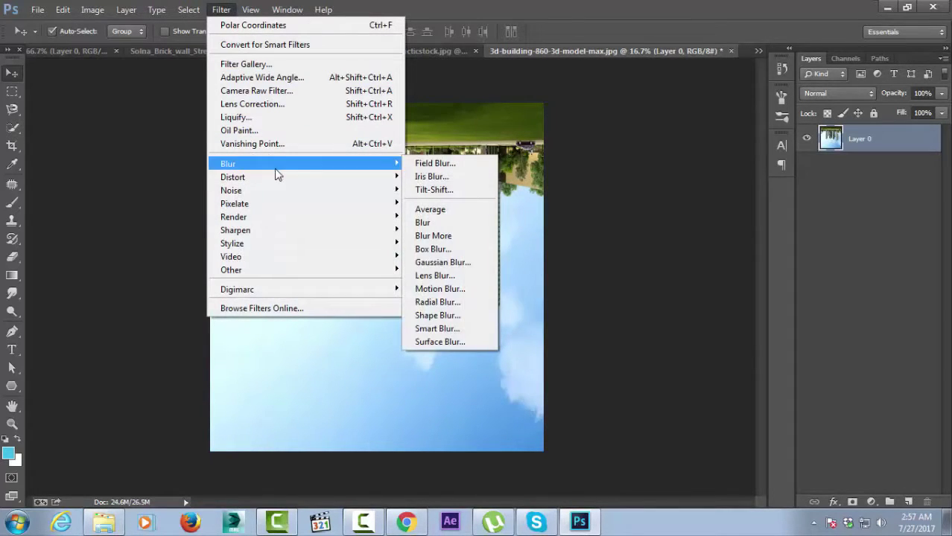
{"action": "mouse_move", "coordinate": [232, 177]}
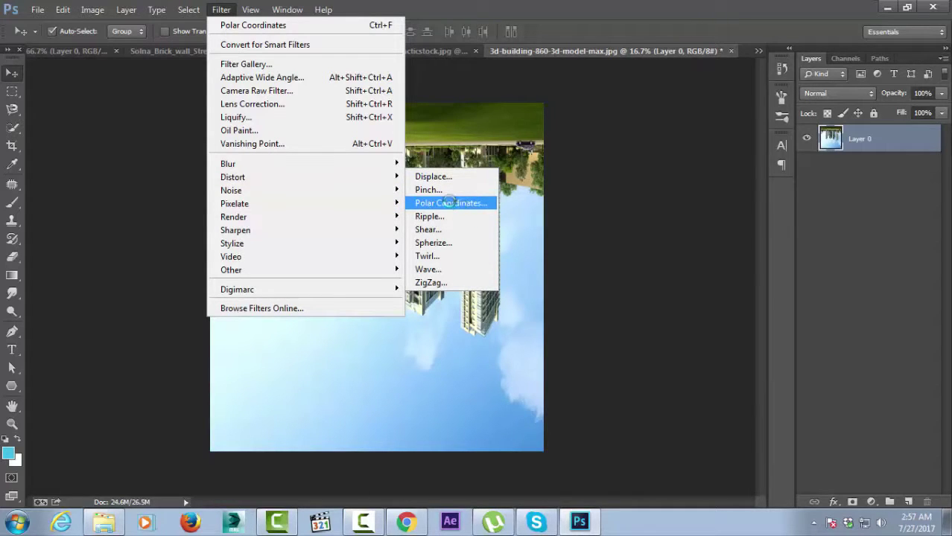
Step: Apply Polar Coordinates with Rectangular to Polar to wrap the photo into a tiny planet
{"action": "left_click", "coordinate": [450, 203]}
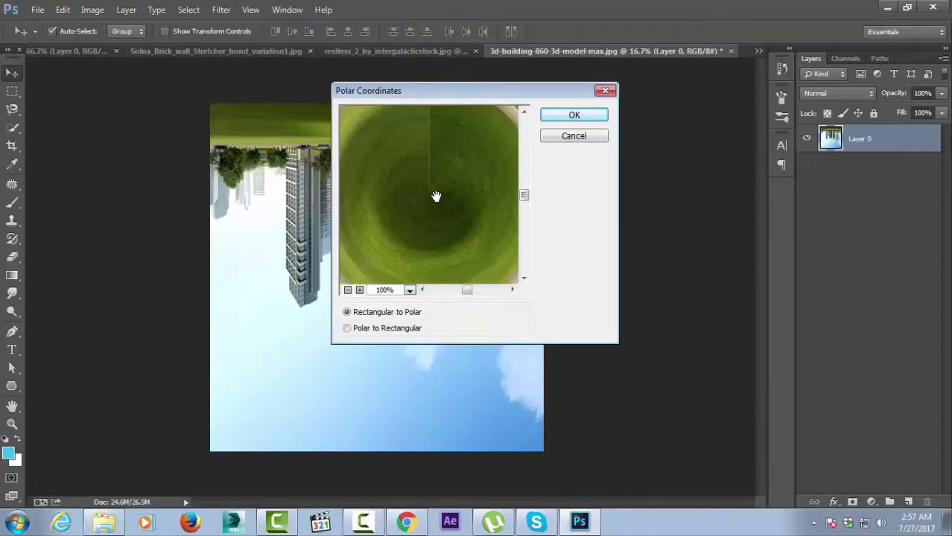
{"action": "left_click", "coordinate": [347, 313]}
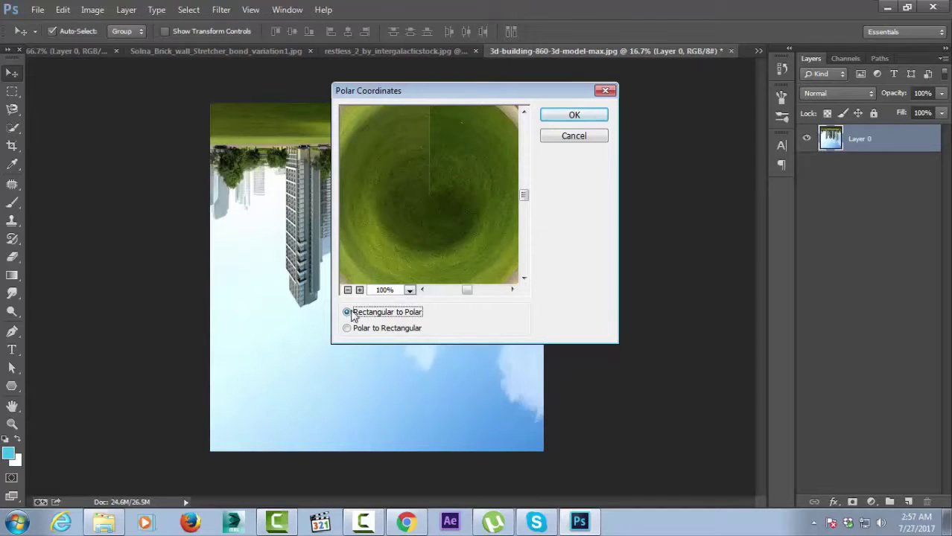
{"action": "left_click", "coordinate": [347, 290]}
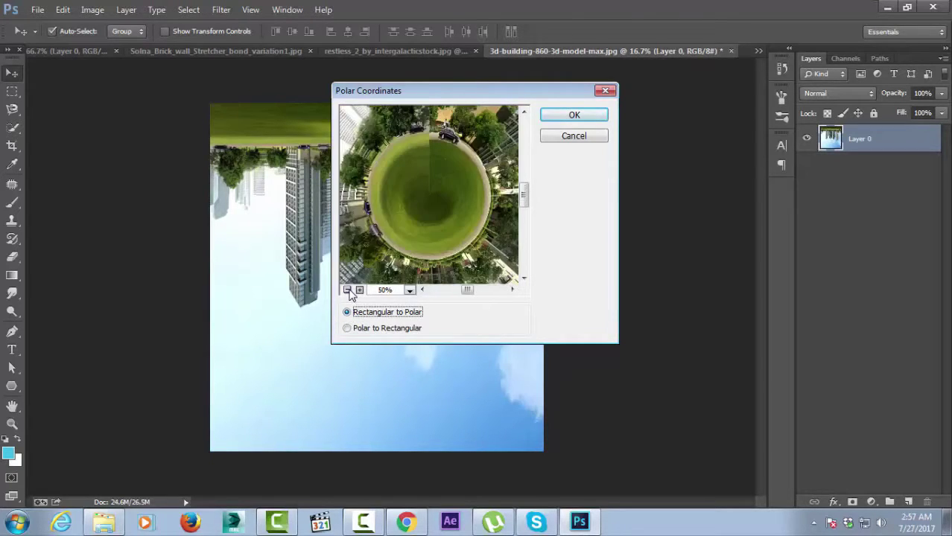
{"action": "left_click", "coordinate": [347, 290]}
{"action": "left_click", "coordinate": [347, 290]}
{"action": "left_click", "coordinate": [347, 290]}
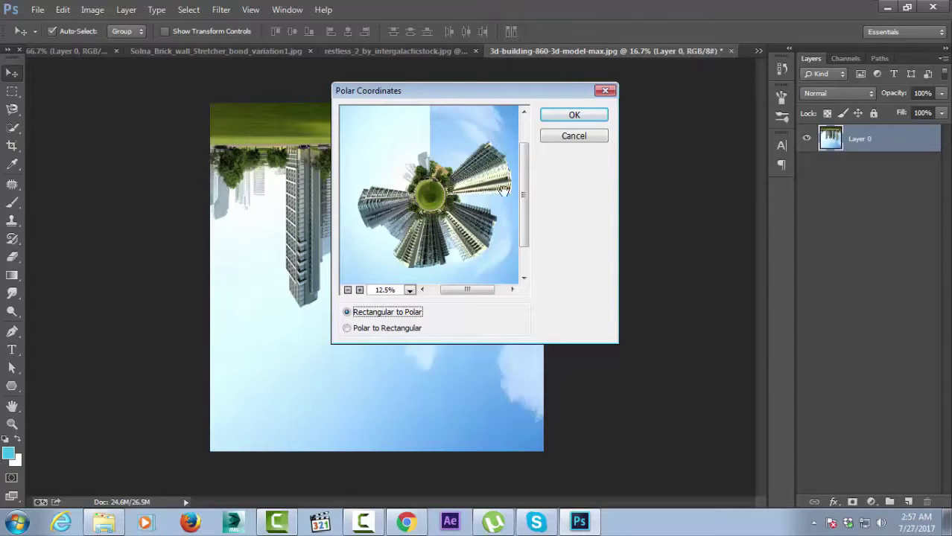
{"action": "left_click", "coordinate": [574, 117]}
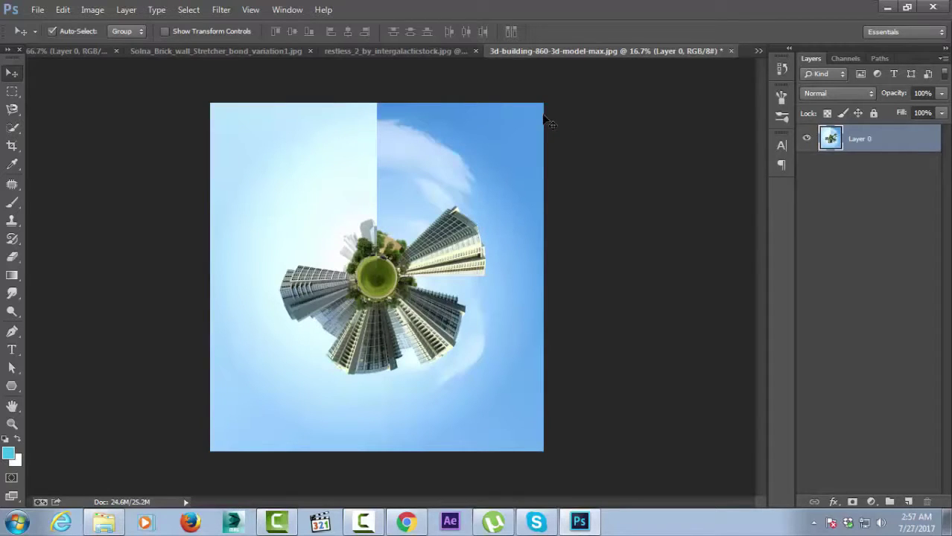
Step: Zoom in to inspect the tiny planet, then zoom back out to the whole image
{"action": "left_click", "coordinate": [12, 425]}
{"action": "left_click", "coordinate": [376, 232]}
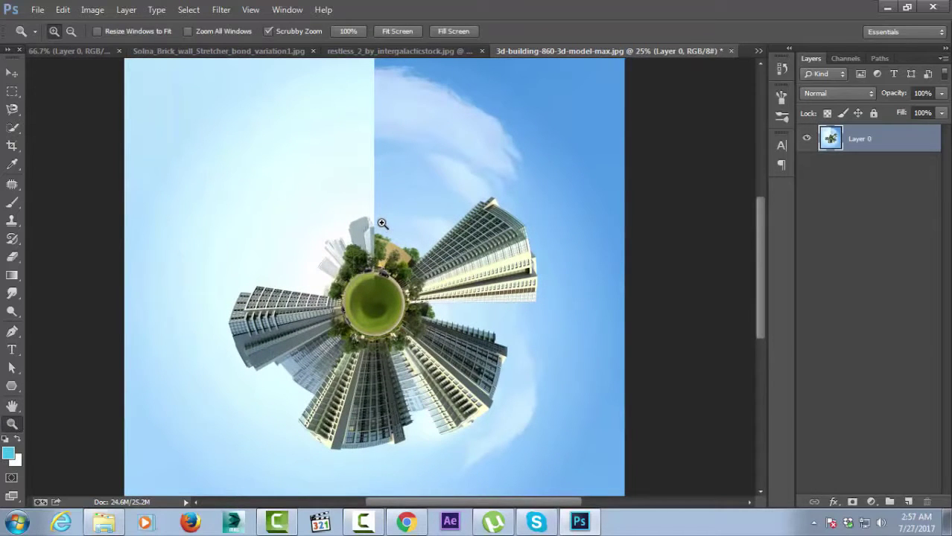
{"action": "left_click", "coordinate": [70, 31]}
{"action": "left_click", "coordinate": [239, 179]}
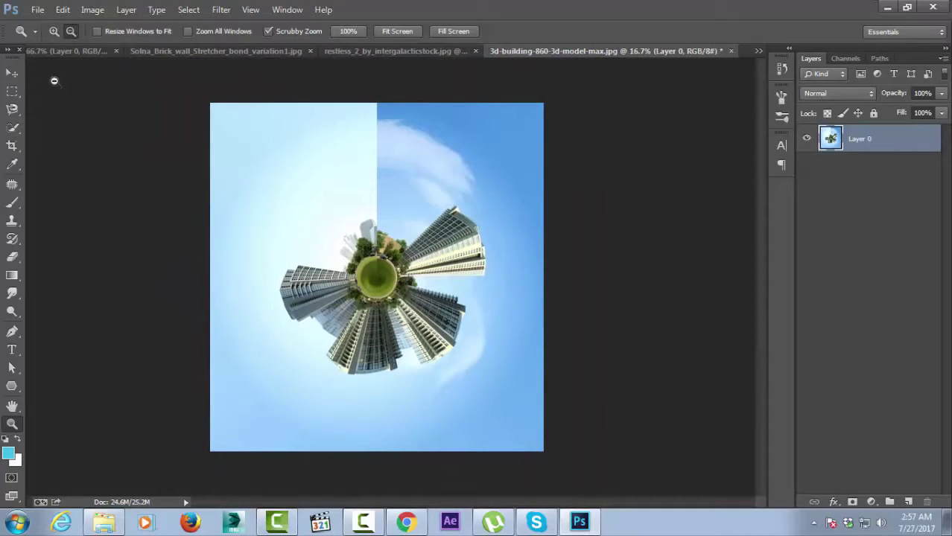
{"action": "left_click", "coordinate": [63, 10]}
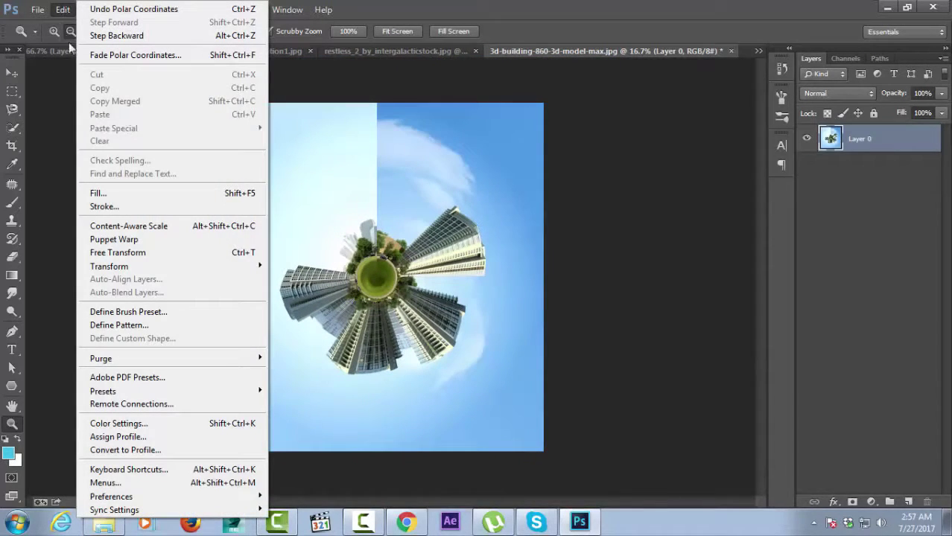
Step: Enlarge the tiny planet to about 150% from its centre and nudge it slightly left
{"action": "left_click", "coordinate": [116, 253]}
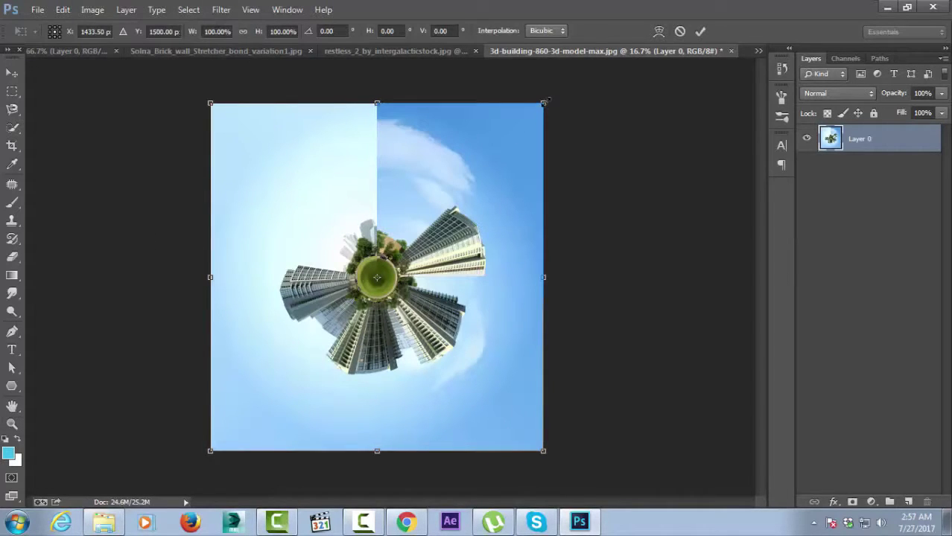
{"action": "left_click_drag", "start_coordinate": [548, 99], "coordinate": [683, 84]}
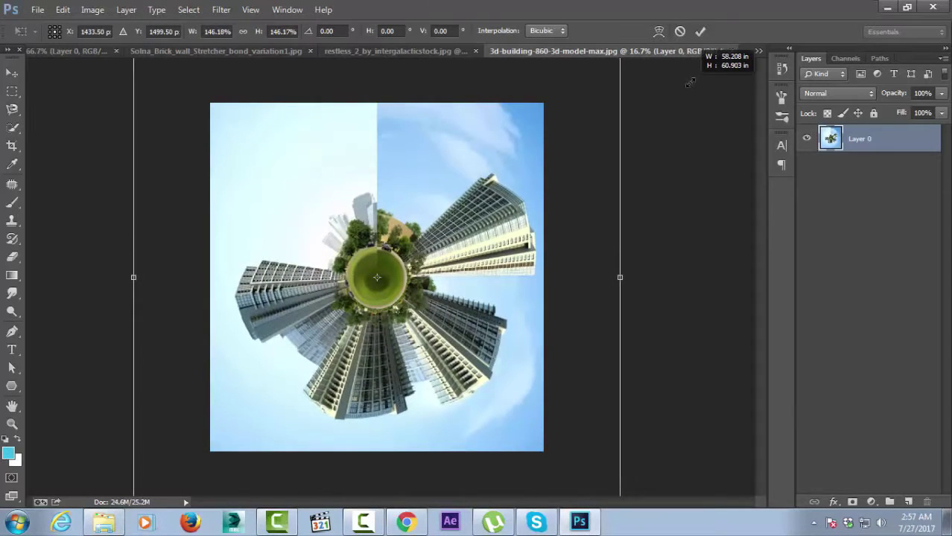
{"action": "left_click_drag", "start_coordinate": [683, 84], "coordinate": [700, 88]}
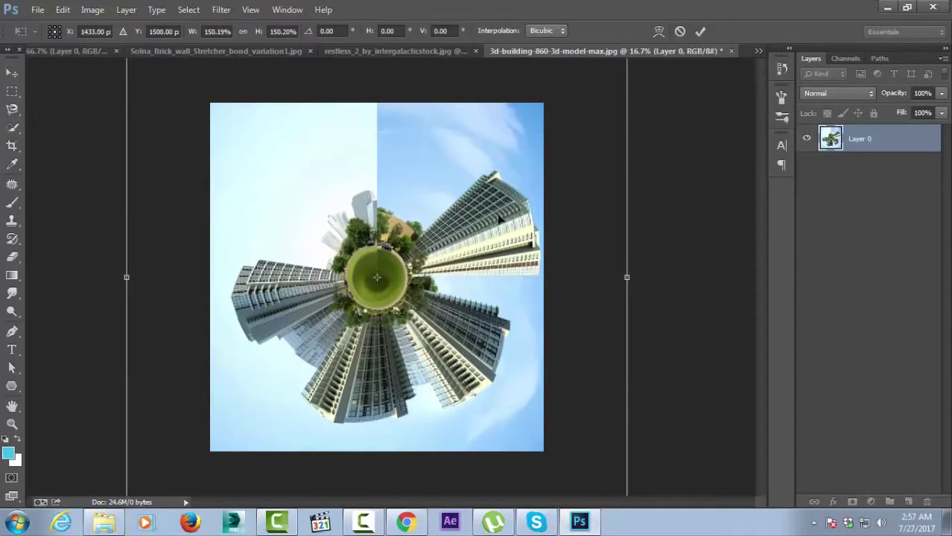
{"action": "left_click_drag", "start_coordinate": [499, 218], "coordinate": [494, 219]}
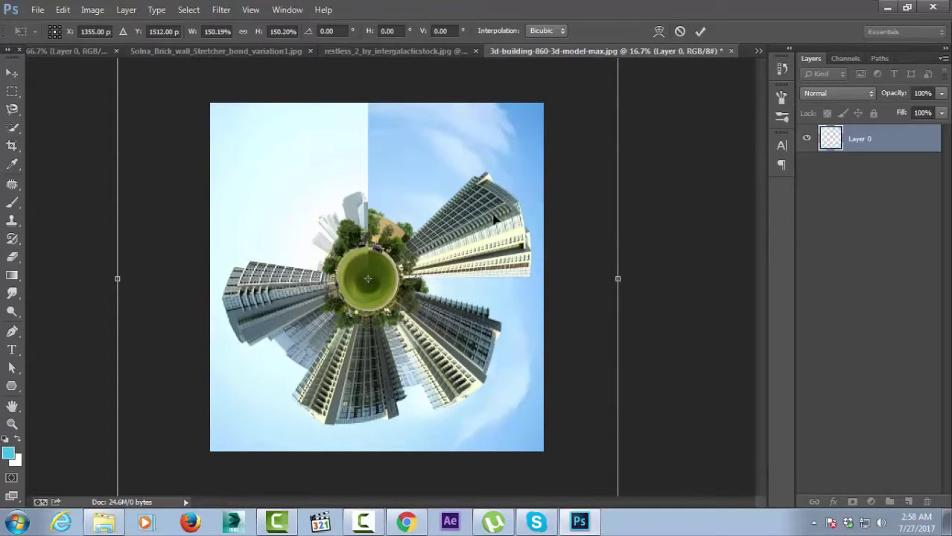
{"action": "key", "text": "z"}
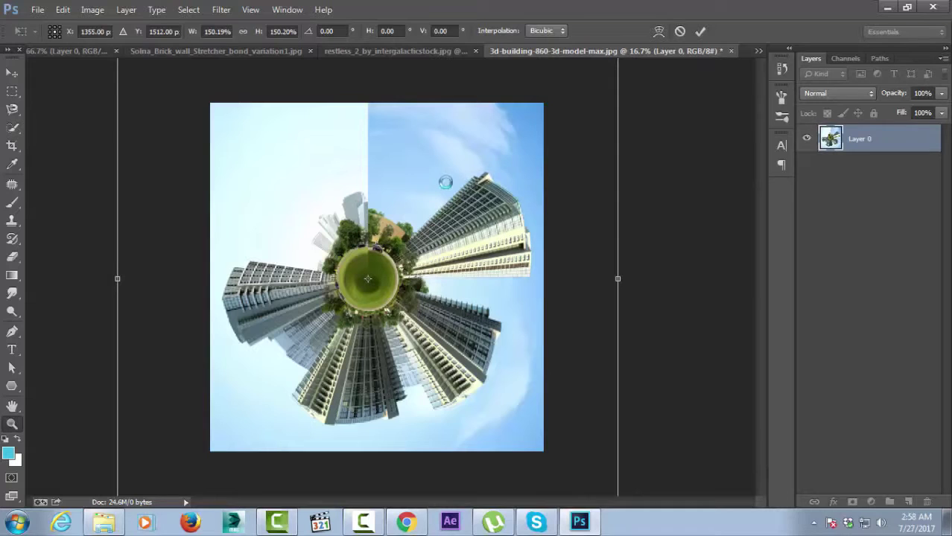
{"action": "key", "text": "Return"}
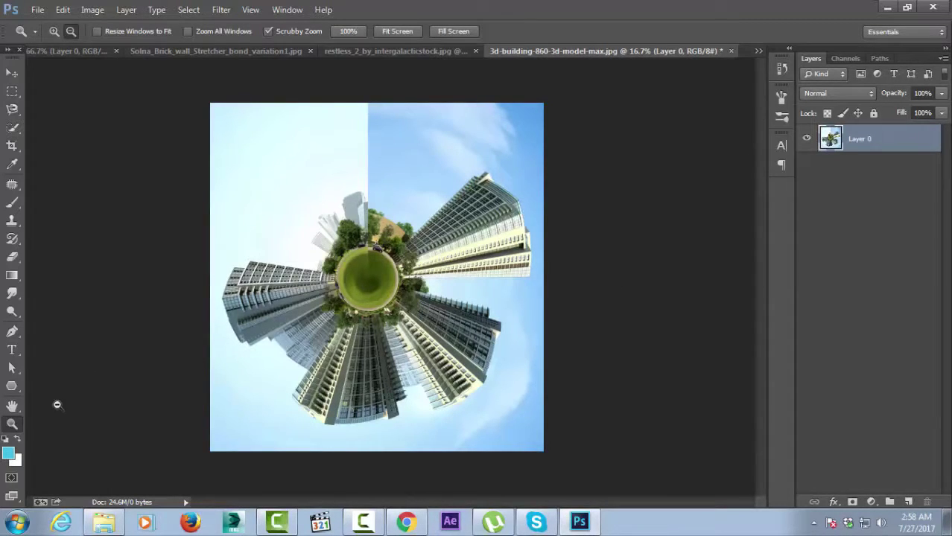
Step: Zoom in on the planet's centre and sky seam, and select the Clone Stamp tool
{"action": "left_click", "coordinate": [54, 31]}
{"action": "left_click", "coordinate": [438, 155]}
{"action": "left_click", "coordinate": [433, 157]}
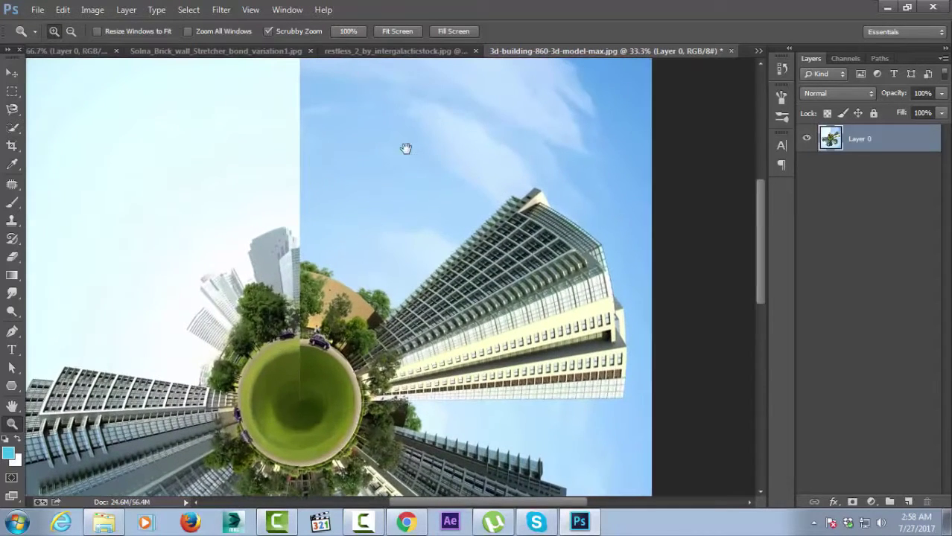
{"action": "left_click_drag", "start_coordinate": [404, 149], "coordinate": [393, 207]}
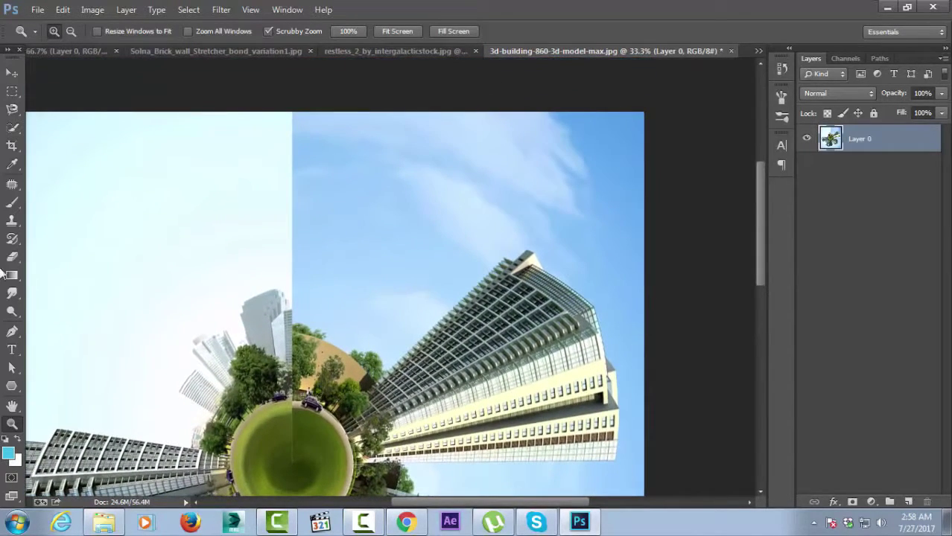
{"action": "left_click", "coordinate": [12, 221]}
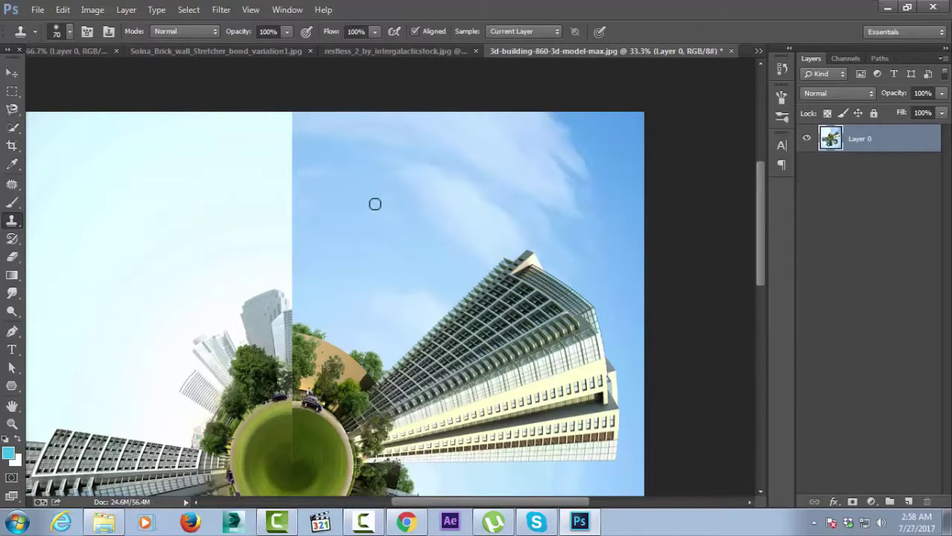
Step: Sample blue sky and clone over the top of the seam with a 191 px brush
{"action": "left_click", "coordinate": [414, 183], "text": "alt"}
{"action": "right_click", "coordinate": [419, 180]}
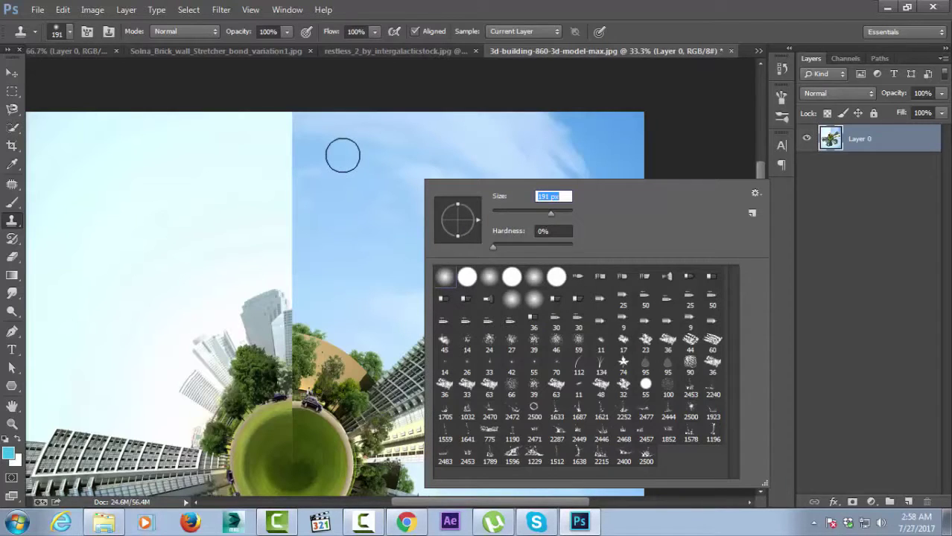
{"action": "left_click", "coordinate": [323, 153]}
{"action": "left_click", "coordinate": [470, 213]}
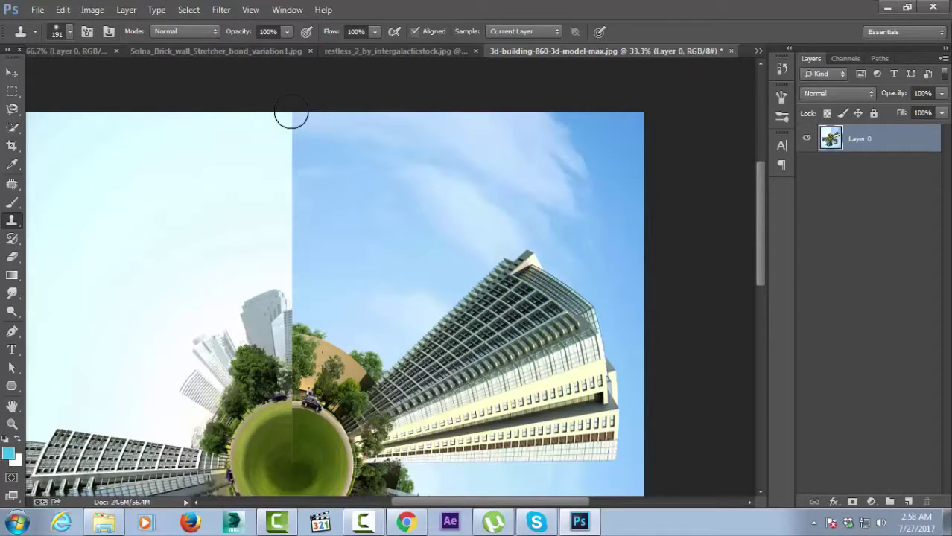
{"action": "left_click_drag", "start_coordinate": [291, 112], "coordinate": [299, 279]}
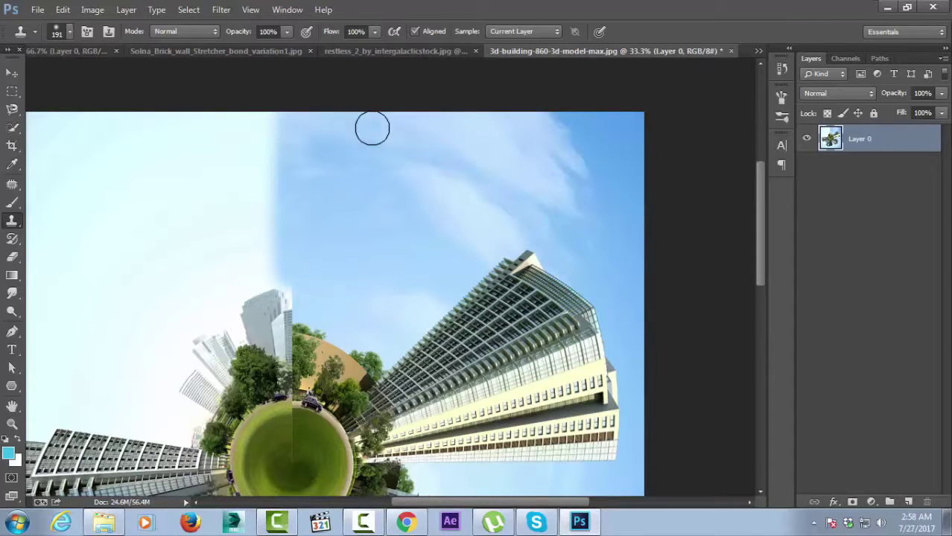
Step: At 25% clone opacity, resample the sky and softly blend it down along the seam
{"action": "left_click", "coordinate": [286, 32]}
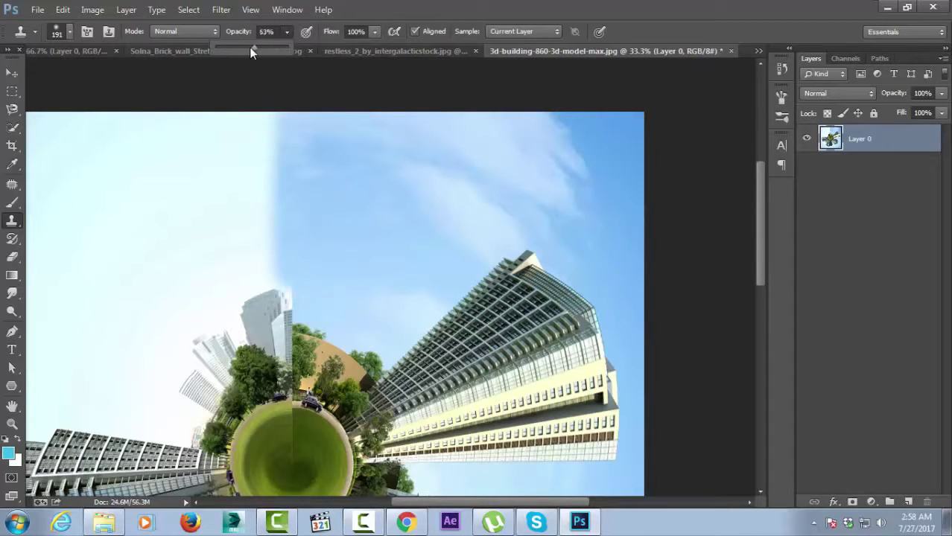
{"action": "left_click", "coordinate": [329, 138]}
{"action": "mouse_move", "coordinate": [268, 120]}
{"action": "left_mouse_down"}
{"action": "mouse_move", "coordinate": [295, 167]}
{"action": "mouse_move", "coordinate": [274, 181]}
{"action": "mouse_move", "coordinate": [266, 210]}
{"action": "mouse_move", "coordinate": [269, 261]}
{"action": "mouse_move", "coordinate": [300, 288]}
{"action": "mouse_move", "coordinate": [244, 225]}
{"action": "mouse_move", "coordinate": [277, 272]}
{"action": "mouse_move", "coordinate": [248, 272]}
{"action": "mouse_move", "coordinate": [275, 167]}
{"action": "mouse_move", "coordinate": [274, 125]}
{"action": "mouse_move", "coordinate": [282, 125]}
{"action": "mouse_move", "coordinate": [277, 265]}
{"action": "mouse_move", "coordinate": [203, 236]}
{"action": "left_mouse_up"}
{"action": "left_click", "coordinate": [145, 156], "text": "alt"}
{"action": "left_click", "coordinate": [179, 239], "text": "alt"}
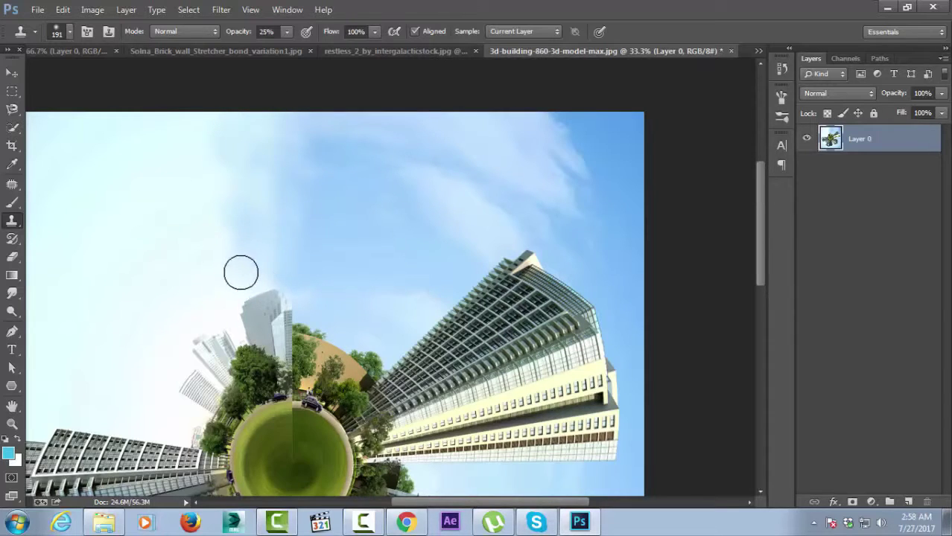
{"action": "mouse_move", "coordinate": [234, 187]}
{"action": "left_mouse_down"}
{"action": "mouse_move", "coordinate": [213, 153]}
{"action": "mouse_move", "coordinate": [240, 238]}
{"action": "left_mouse_up"}
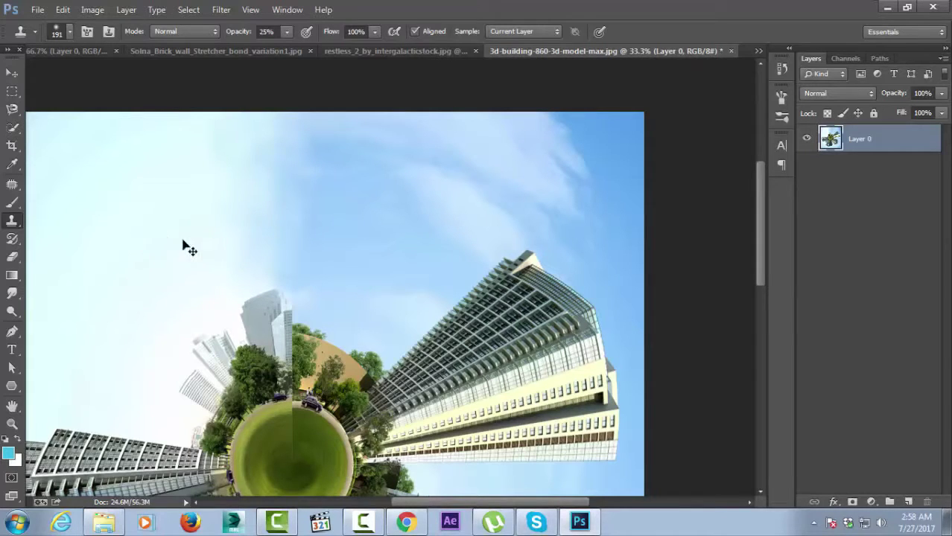
{"action": "left_click", "coordinate": [12, 424]}
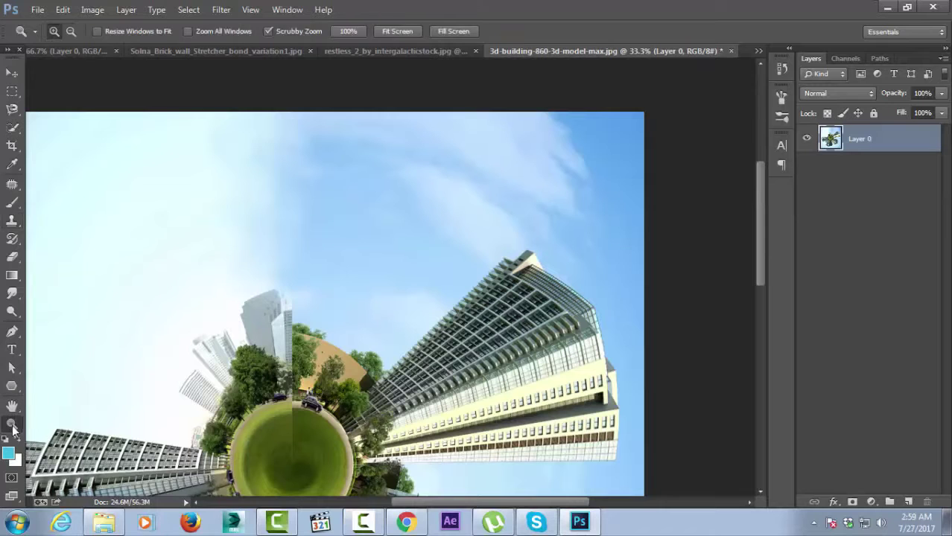
Step: Zoom out to the whole planet and duplicate Layer 0 as Layer 0 copy
{"action": "left_click", "coordinate": [71, 31]}
{"action": "left_click", "coordinate": [123, 185]}
{"action": "left_click", "coordinate": [123, 185]}
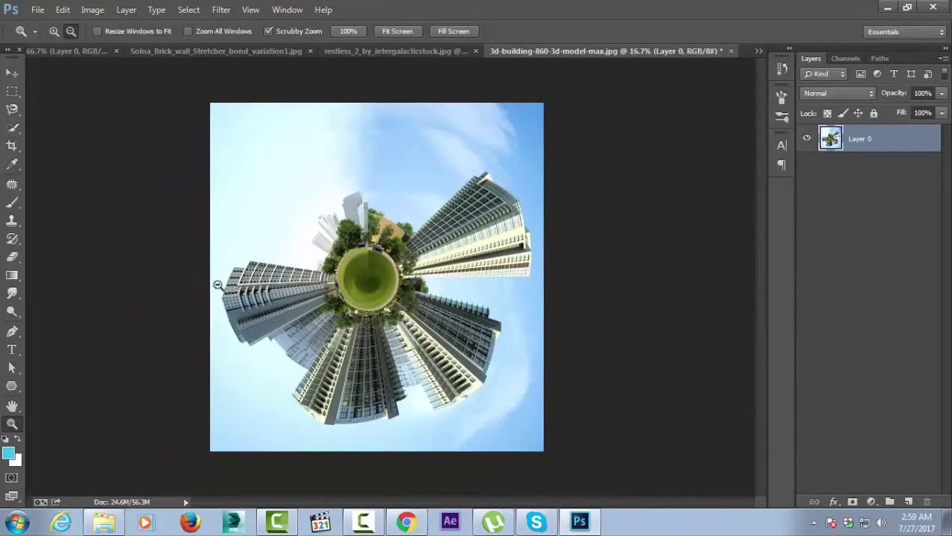
{"action": "right_click", "coordinate": [905, 144]}
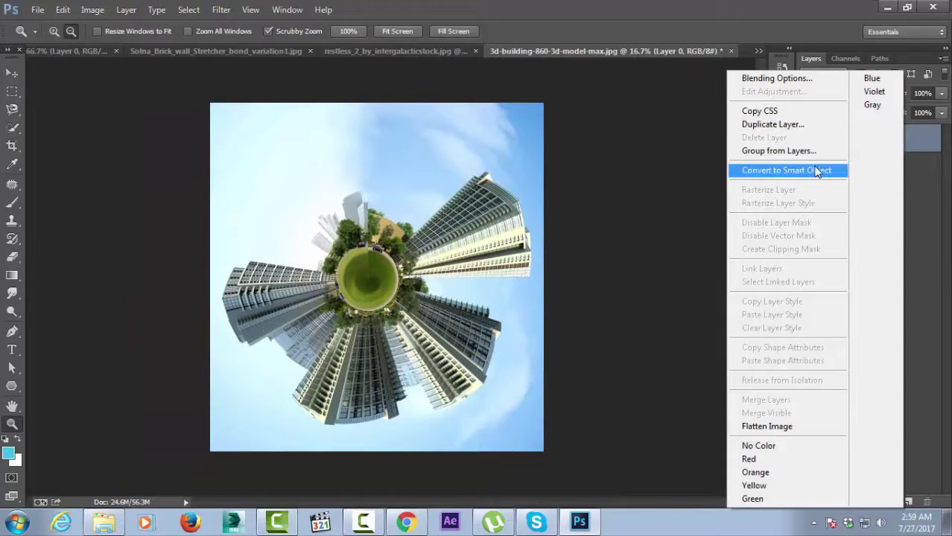
{"action": "left_click", "coordinate": [804, 125]}
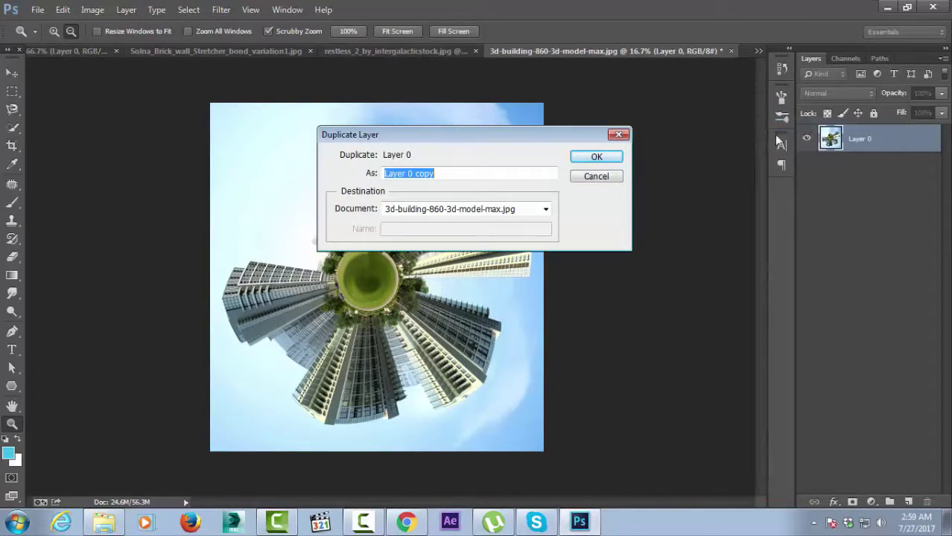
{"action": "left_click", "coordinate": [597, 158]}
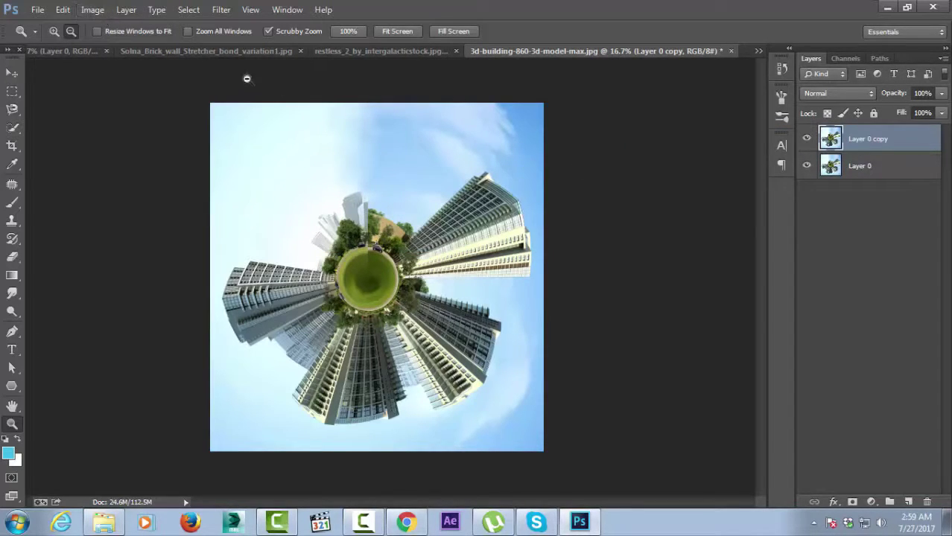
Step: Darken the duplicate layer with a Curves adjustment taking input 145 down to output 97
{"action": "left_click", "coordinate": [93, 9]}
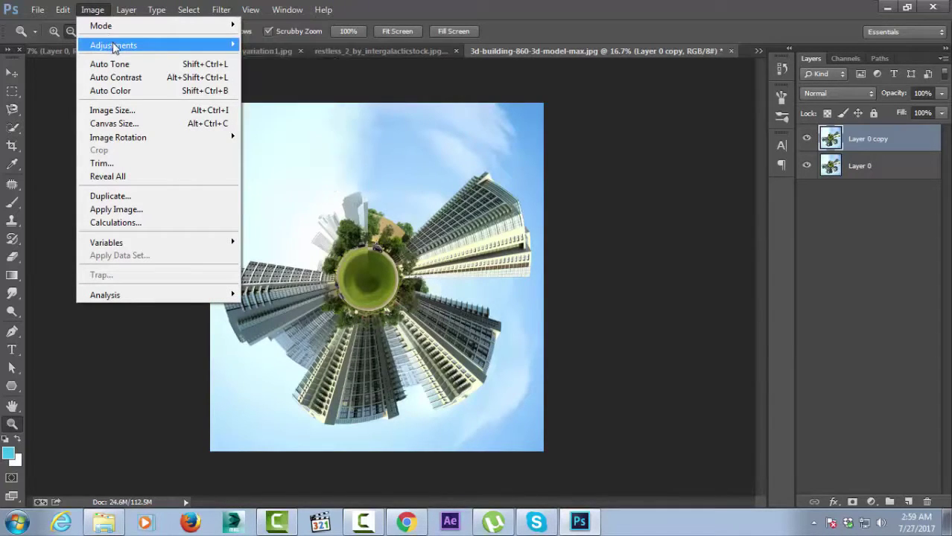
{"action": "mouse_move", "coordinate": [113, 45]}
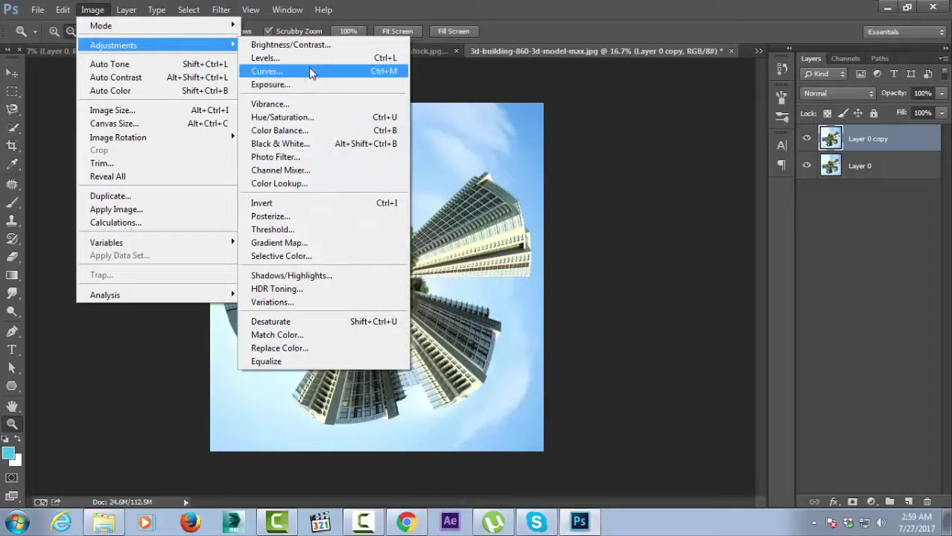
{"action": "left_click", "coordinate": [313, 70]}
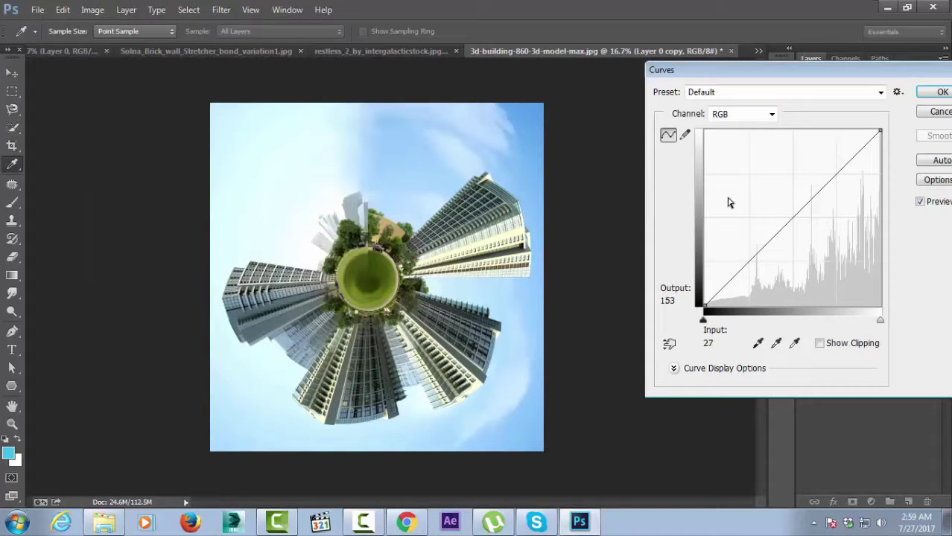
{"action": "left_click_drag", "start_coordinate": [798, 213], "coordinate": [805, 239]}
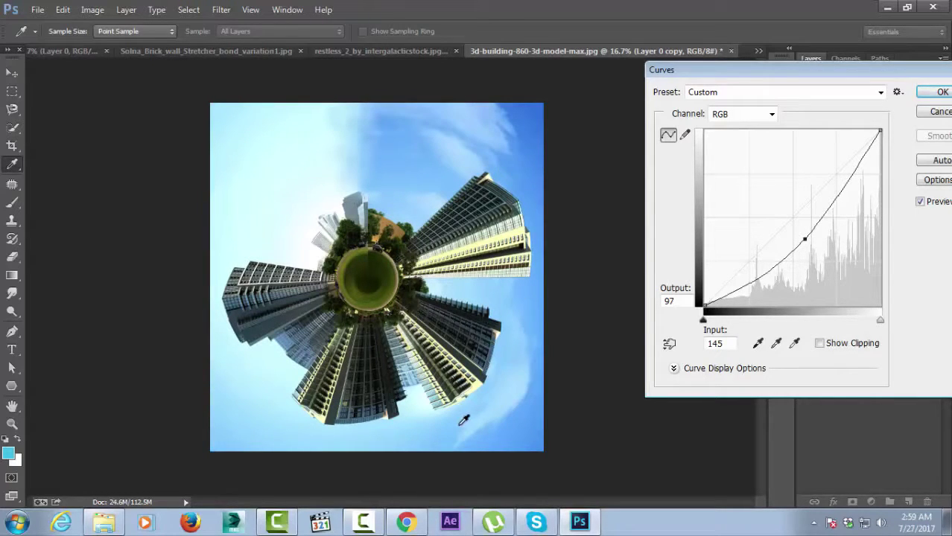
{"action": "left_click", "coordinate": [932, 92]}
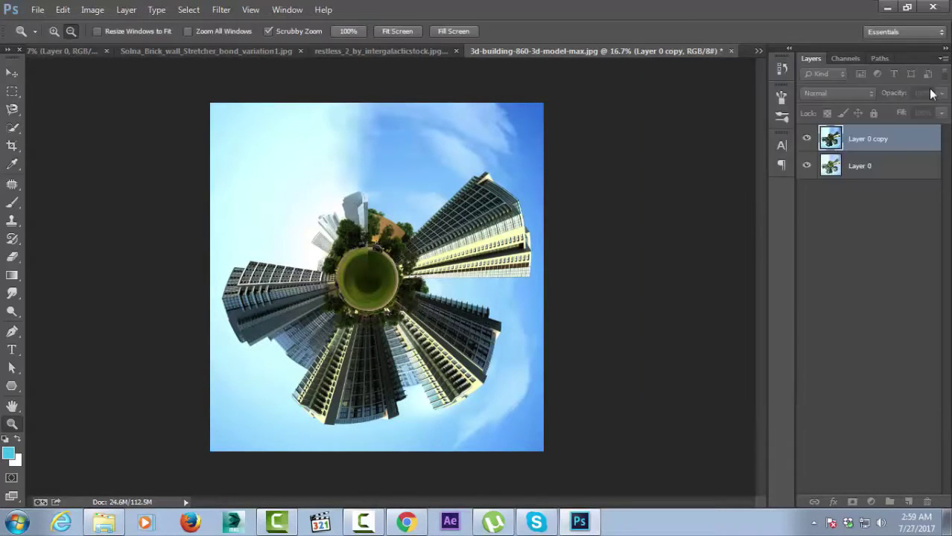
{"action": "left_click", "coordinate": [17, 257]}
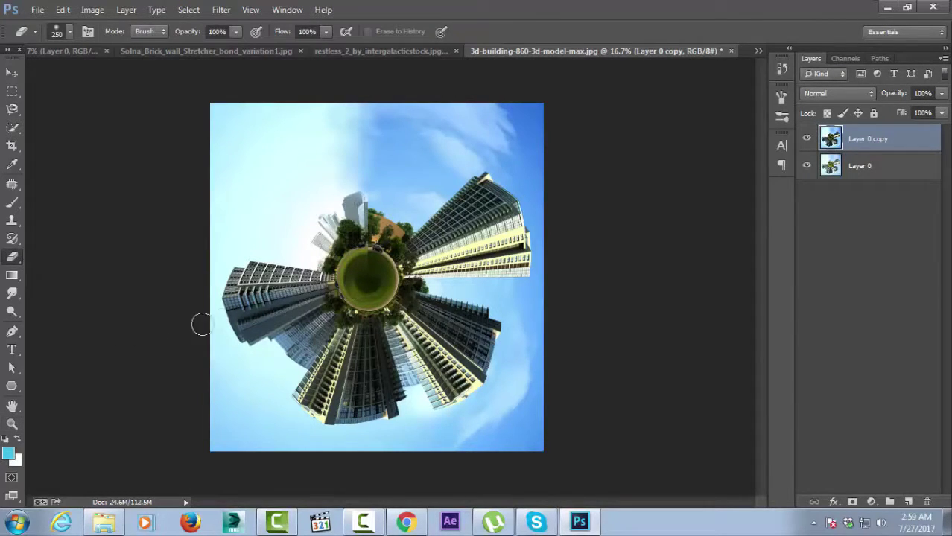
Step: Set up a soft eraser brush enlarged to about 2200 px
{"action": "right_click", "coordinate": [341, 285]}
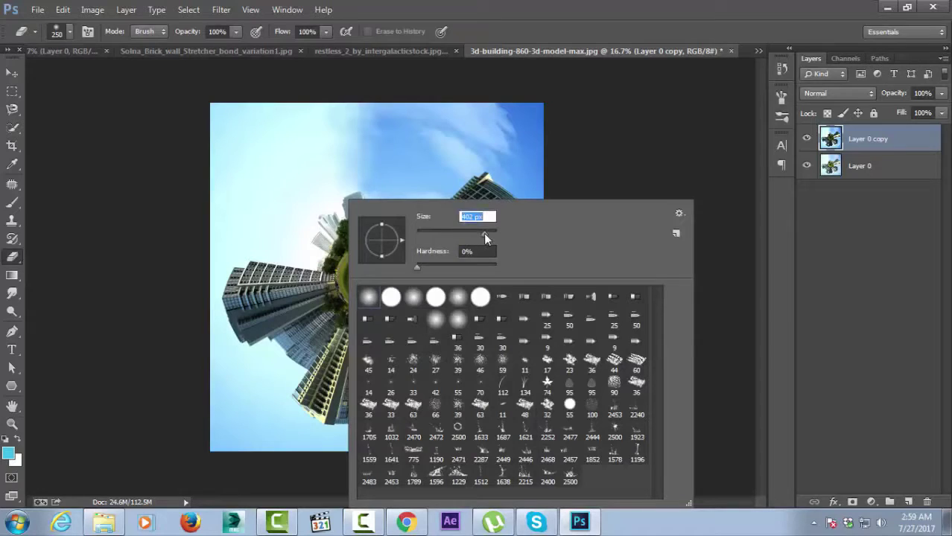
{"action": "mouse_move", "coordinate": [484, 233]}
{"action": "left_mouse_down"}
{"action": "mouse_move", "coordinate": [492, 232]}
{"action": "mouse_move", "coordinate": [436, 232]}
{"action": "left_mouse_up"}
{"action": "key", "text": "Return"}
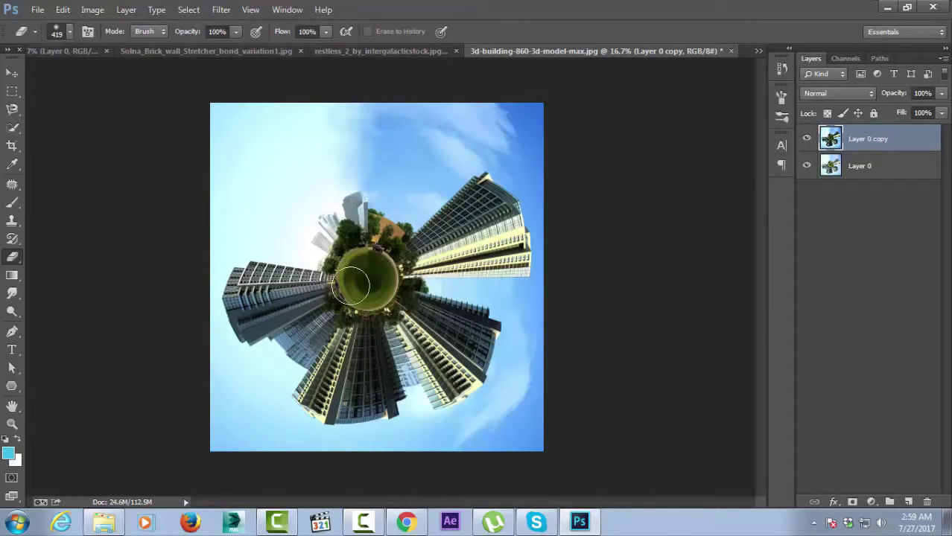
{"action": "key", "text": "bracketright"}
{"action": "key", "text": "bracketright"}
{"action": "key", "text": "bracketright"}
{"action": "key", "text": "bracketright"}
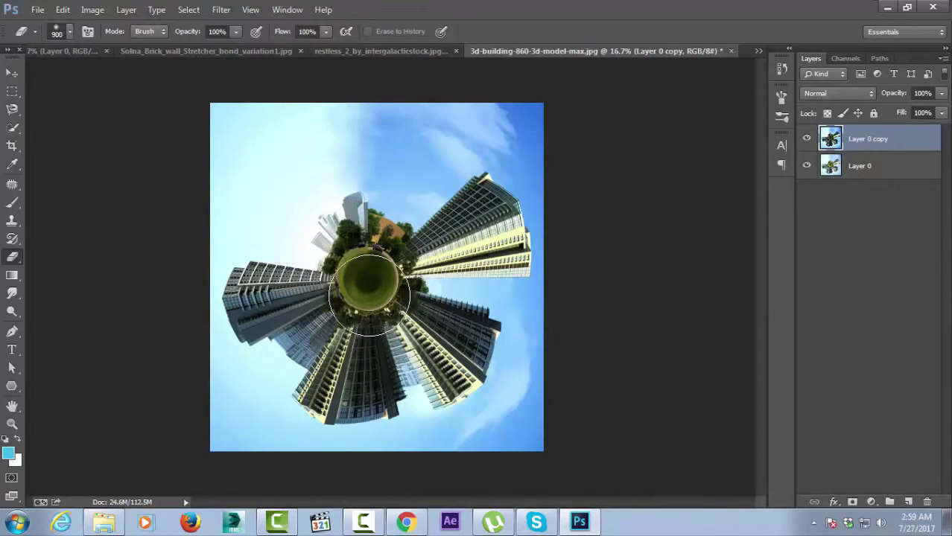
{"action": "key", "text": "bracketright"}
{"action": "key", "text": "bracketright"}
{"action": "key", "text": "bracketright"}
{"action": "key", "text": "bracketright"}
{"action": "key", "text": "bracketright"}
{"action": "key", "text": "bracketright"}
{"action": "key", "text": "bracketright"}
{"action": "key", "text": "bracketright"}
{"action": "key", "text": "bracketright"}
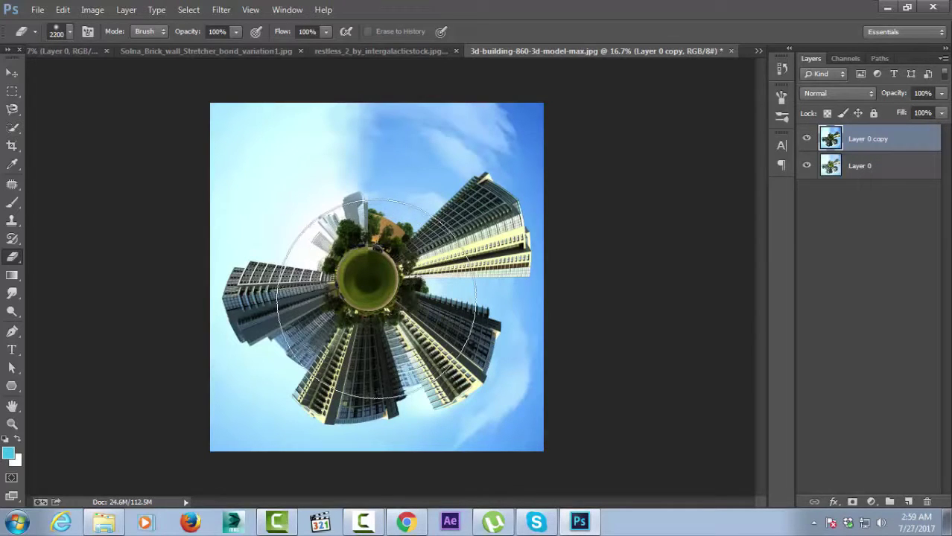
{"action": "key", "text": "bracketright"}
{"action": "key", "text": "bracketright"}
Step: Erase the darkened copy around the planet, upper right and lower buildings
{"action": "left_click", "coordinate": [375, 302]}
{"action": "left_click_drag", "start_coordinate": [376, 302], "coordinate": [445, 269]}
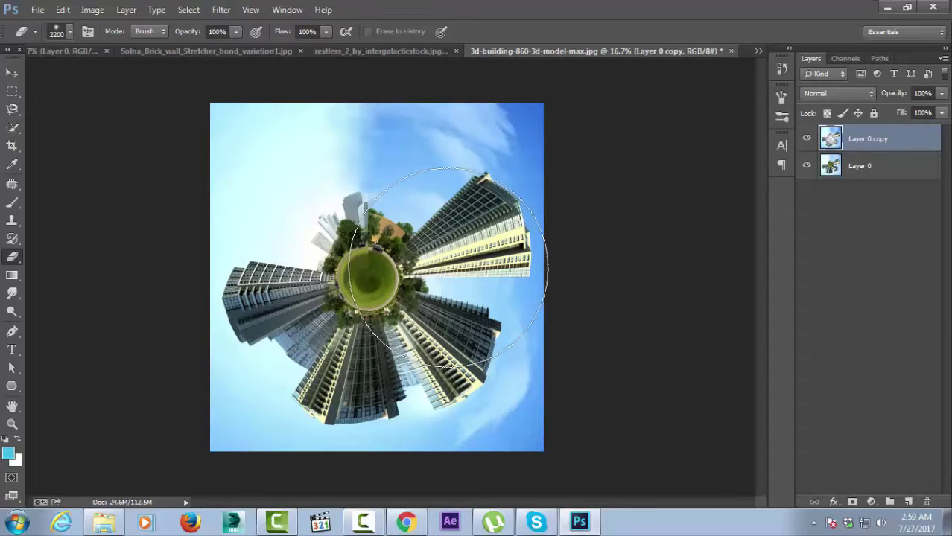
{"action": "mouse_move", "coordinate": [445, 270]}
{"action": "left_mouse_down"}
{"action": "mouse_move", "coordinate": [375, 321]}
{"action": "mouse_move", "coordinate": [343, 309]}
{"action": "left_mouse_up"}
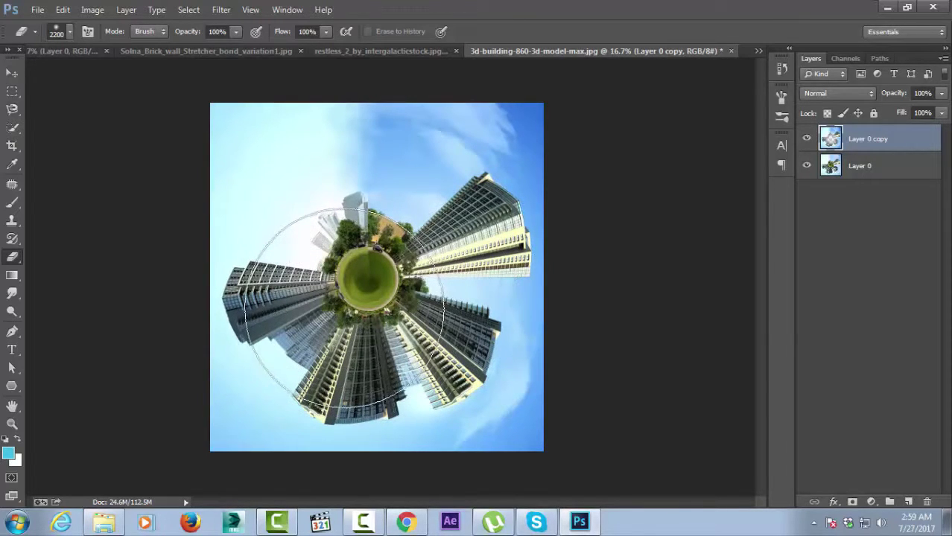
{"action": "left_click_drag", "start_coordinate": [344, 310], "coordinate": [341, 302]}
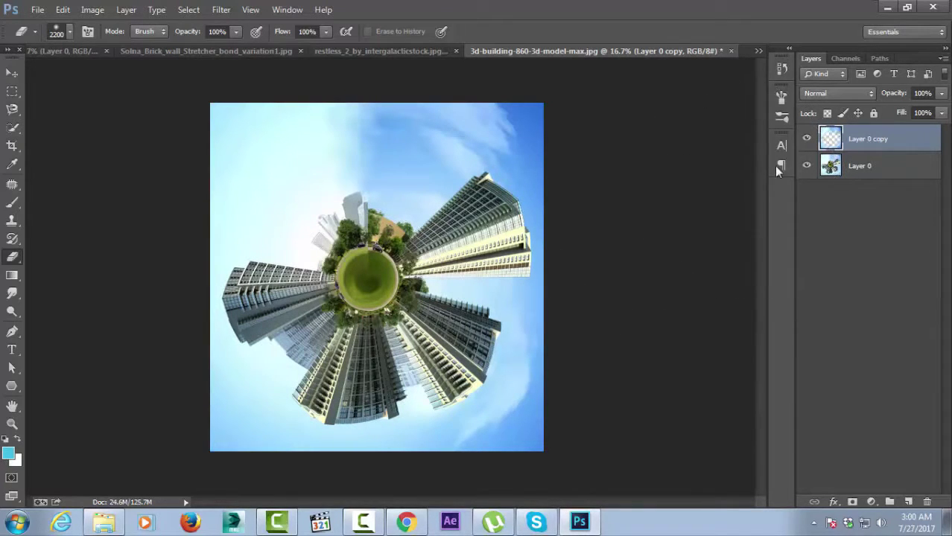
Step: Toggle the darkened copy's visibility to compare, then select both layers
{"action": "left_click", "coordinate": [807, 139]}
{"action": "left_click", "coordinate": [807, 139]}
{"action": "left_click", "coordinate": [807, 139]}
{"action": "left_click", "coordinate": [806, 139]}
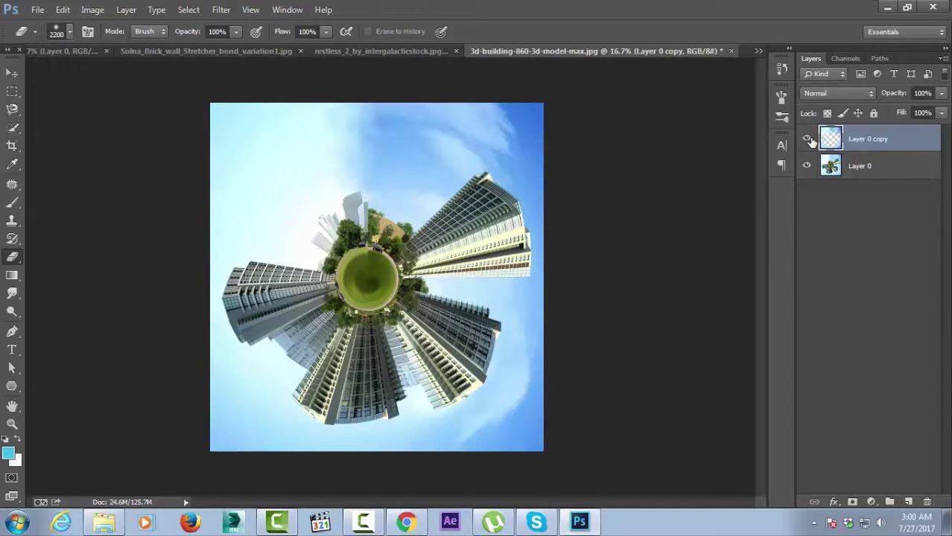
{"action": "left_click", "coordinate": [868, 166], "text": "shift"}
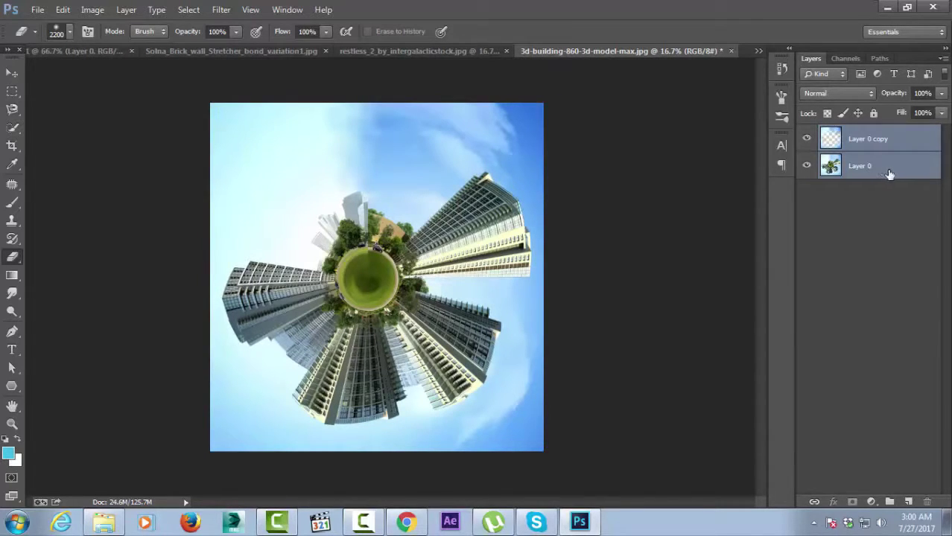
Step: Merge the two selected layers with Merge Layers into Layer 0 copy
{"action": "right_click", "coordinate": [890, 174]}
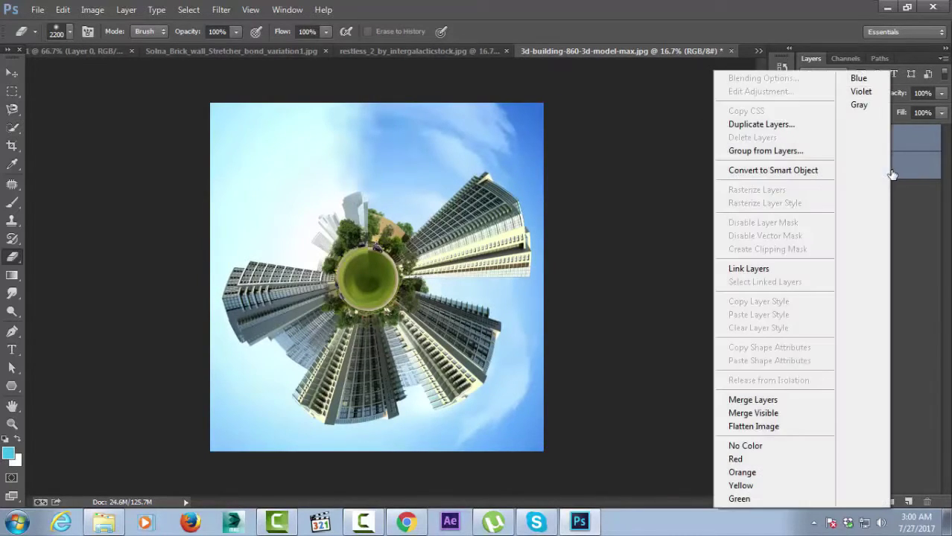
{"action": "left_click", "coordinate": [767, 400]}
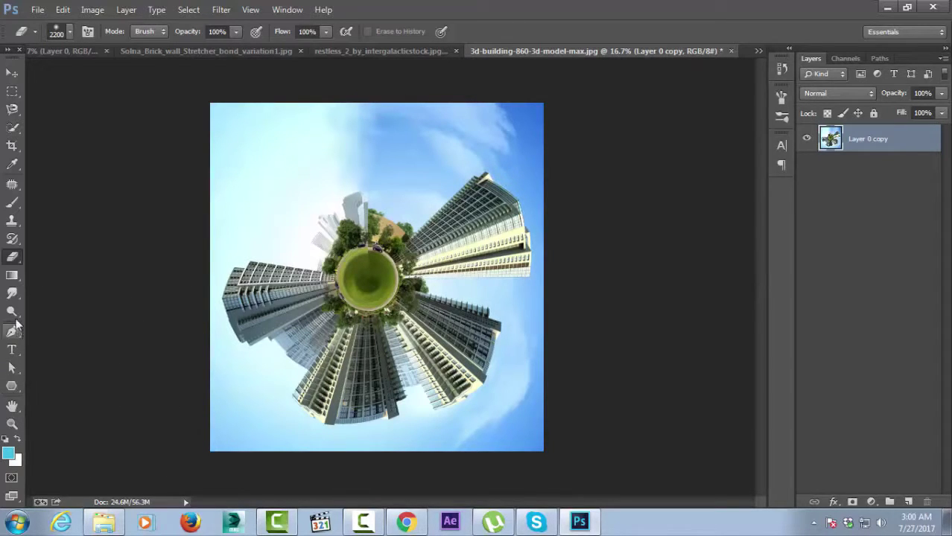
Step: Zoom to 200% on the grass seam of the green planet
{"action": "left_click", "coordinate": [12, 425]}
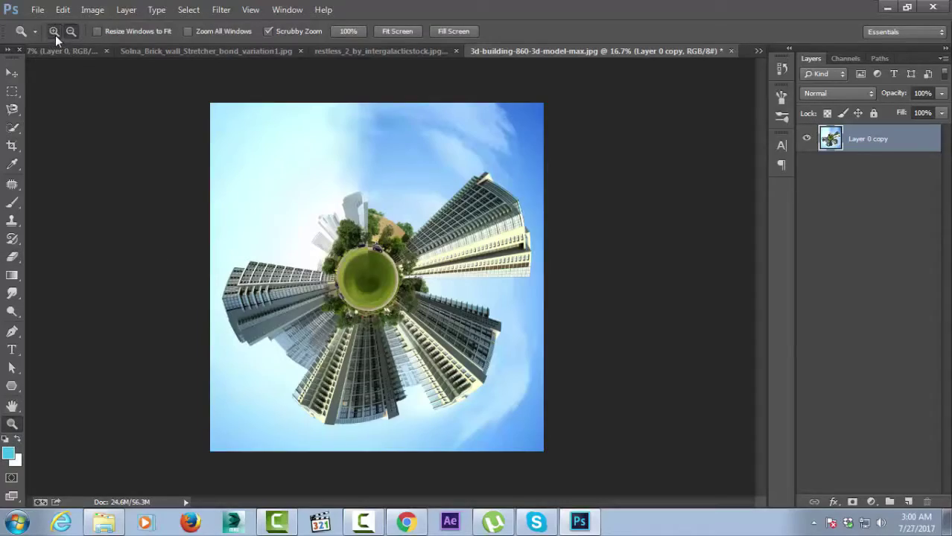
{"action": "left_click", "coordinate": [362, 274]}
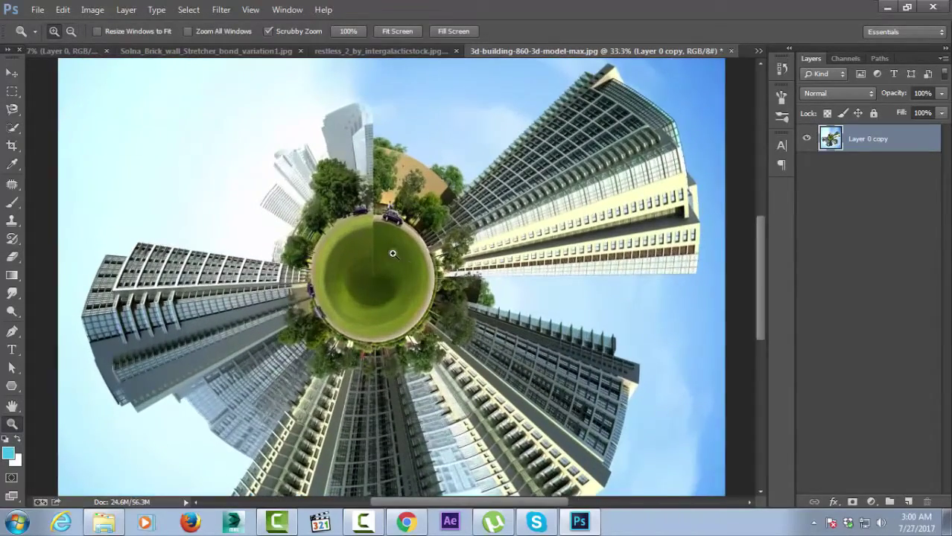
{"action": "left_click_drag", "start_coordinate": [392, 254], "coordinate": [387, 248]}
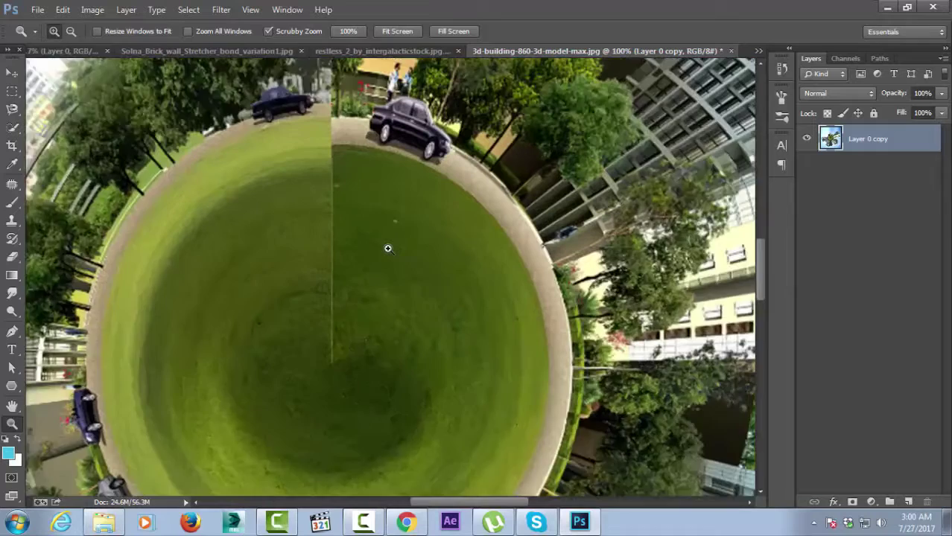
{"action": "left_click", "coordinate": [388, 248]}
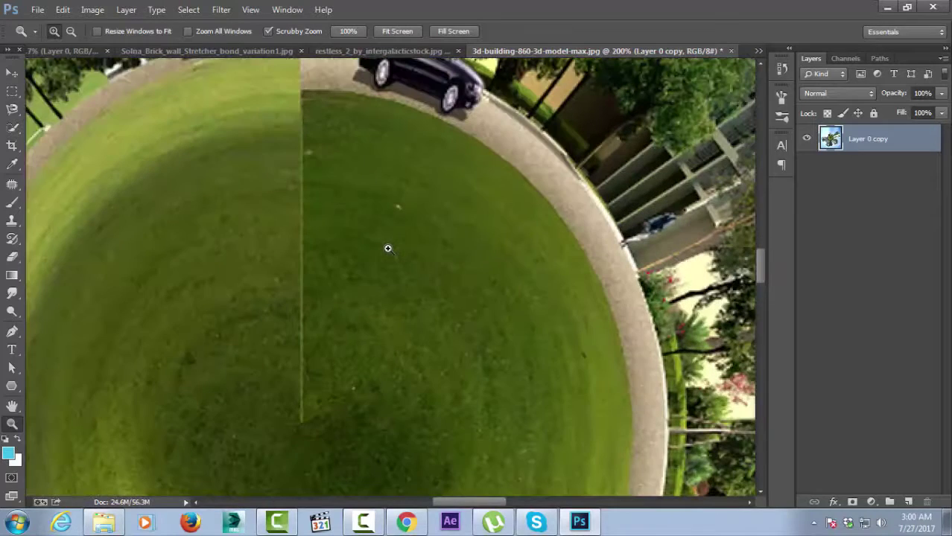
Step: Set the Clone Stamp to 50 px at 100% opacity and clone grass over the seam's lower end
{"action": "left_click", "coordinate": [11, 222]}
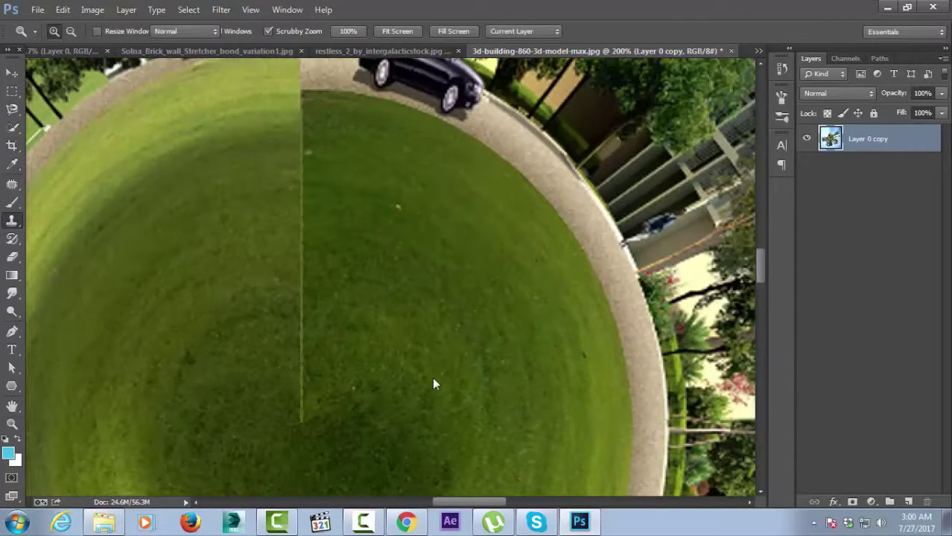
{"action": "left_click_drag", "start_coordinate": [432, 377], "coordinate": [323, 292]}
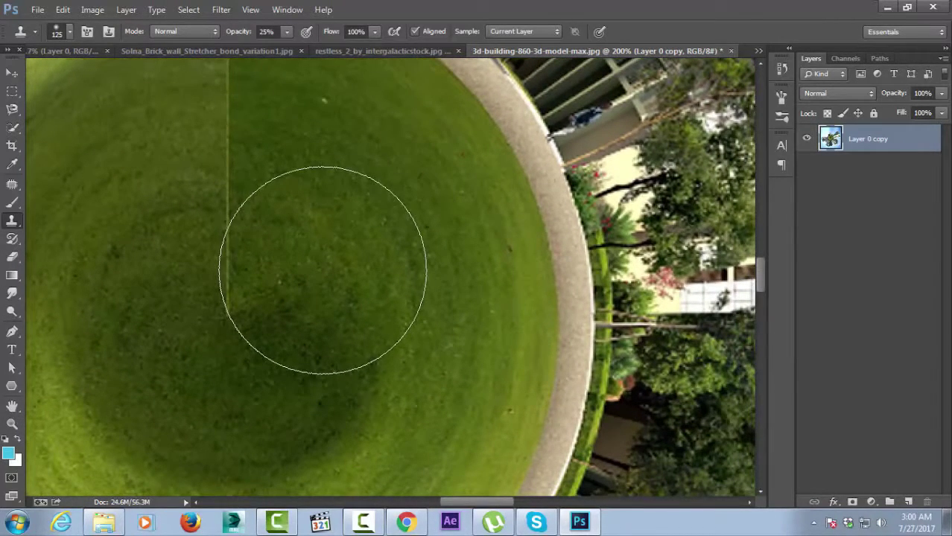
{"action": "key", "text": "bracketleft"}
{"action": "key", "text": "bracketleft"}
{"action": "key", "text": "bracketleft"}
{"action": "key", "text": "bracketleft"}
{"action": "key", "text": "bracketleft"}
{"action": "key", "text": "bracketleft"}
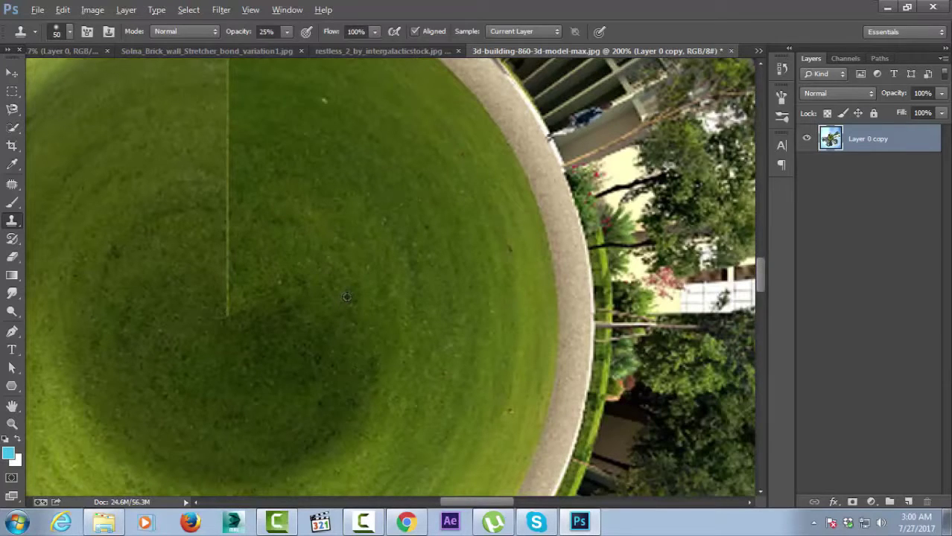
{"action": "left_click", "coordinate": [232, 311]}
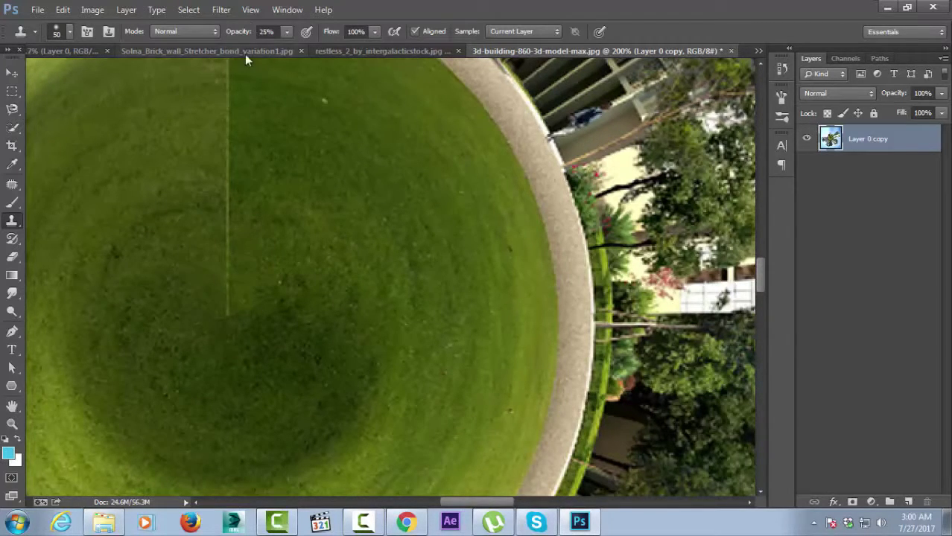
{"action": "left_click_drag", "start_coordinate": [286, 32], "coordinate": [342, 48]}
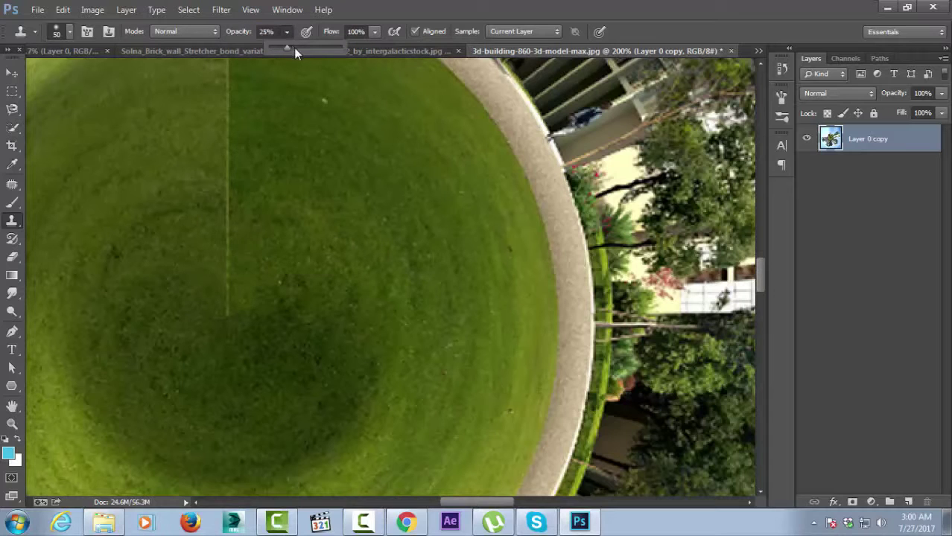
{"action": "left_click", "coordinate": [323, 297], "text": "alt"}
Step: Clone grass up the seam, resampling grass sources to blend its top
{"action": "left_click_drag", "start_coordinate": [227, 321], "coordinate": [227, 205]}
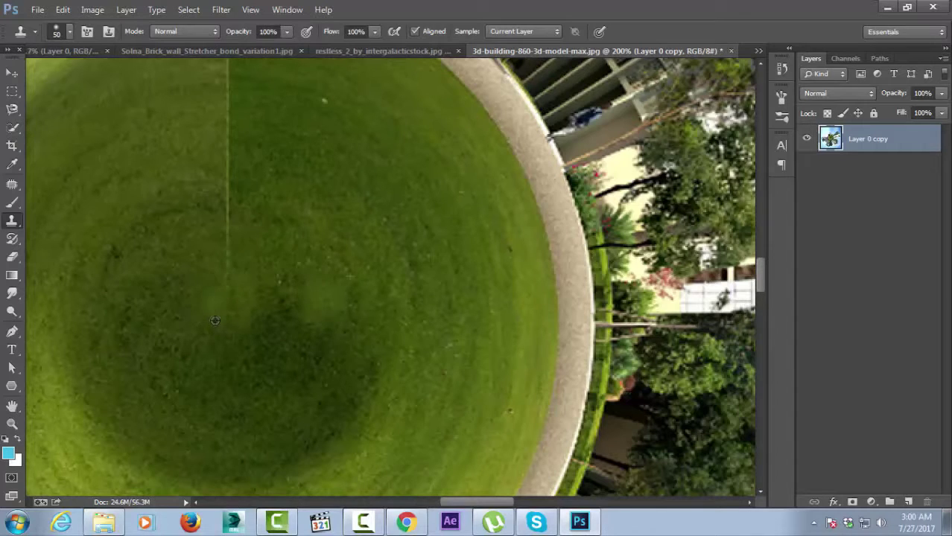
{"action": "scroll", "coordinate": [215, 320], "scroll_direction": "up", "scroll_amount": 5}
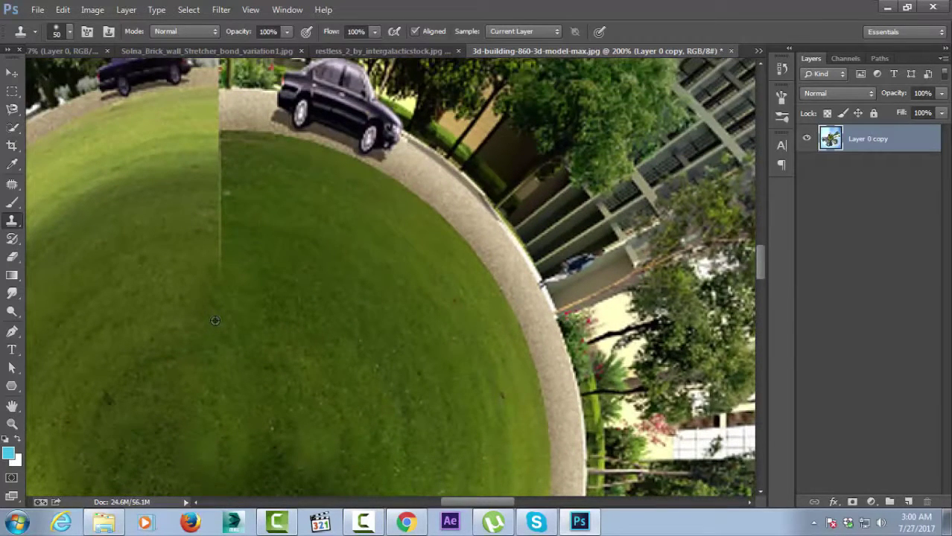
{"action": "left_click_drag", "start_coordinate": [220, 280], "coordinate": [212, 138]}
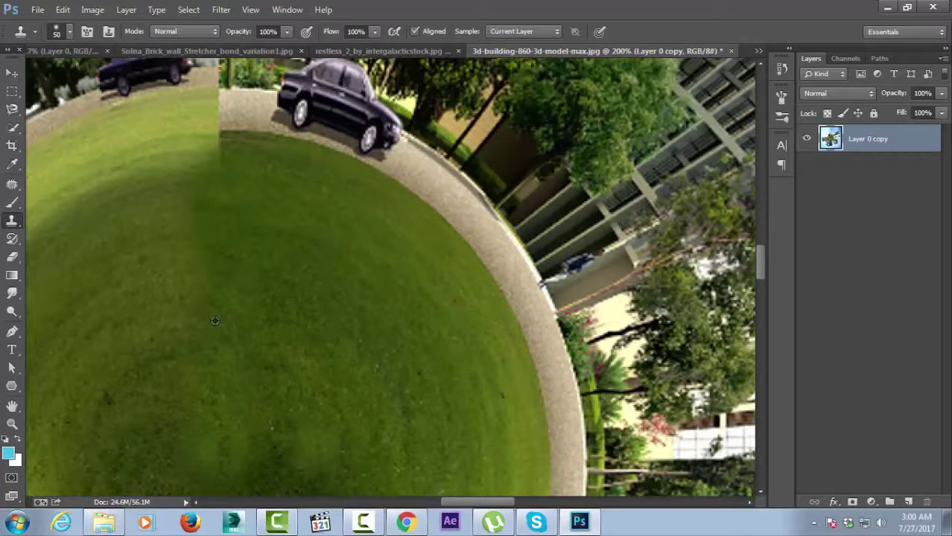
{"action": "key", "text": "alt"}
{"action": "left_click_drag", "start_coordinate": [224, 143], "coordinate": [246, 90]}
{"action": "mouse_move", "coordinate": [194, 141]}
{"action": "left_mouse_down"}
{"action": "mouse_move", "coordinate": [238, 93]}
{"action": "mouse_move", "coordinate": [256, 91]}
{"action": "mouse_move", "coordinate": [190, 127]}
{"action": "left_mouse_up"}
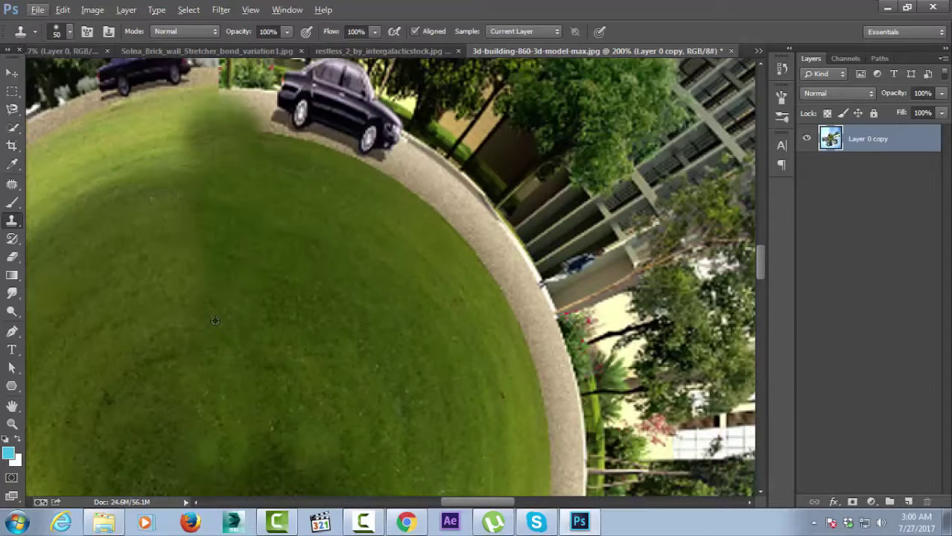
{"action": "key", "text": "alt"}
Step: Zoom back out and switch to the restless_2 girl cut-out document
{"action": "scroll", "coordinate": [215, 320], "scroll_direction": "down", "scroll_amount": 1}
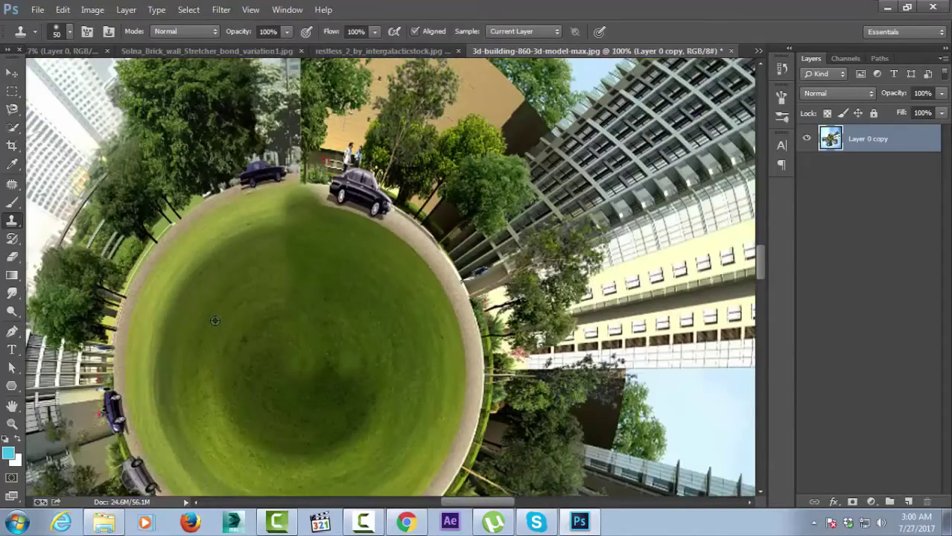
{"action": "scroll", "coordinate": [214, 321], "scroll_direction": "down", "scroll_amount": 1}
{"action": "scroll", "coordinate": [214, 320], "scroll_direction": "down", "scroll_amount": 1}
{"action": "key", "text": "ctrl+shift+Tab"}
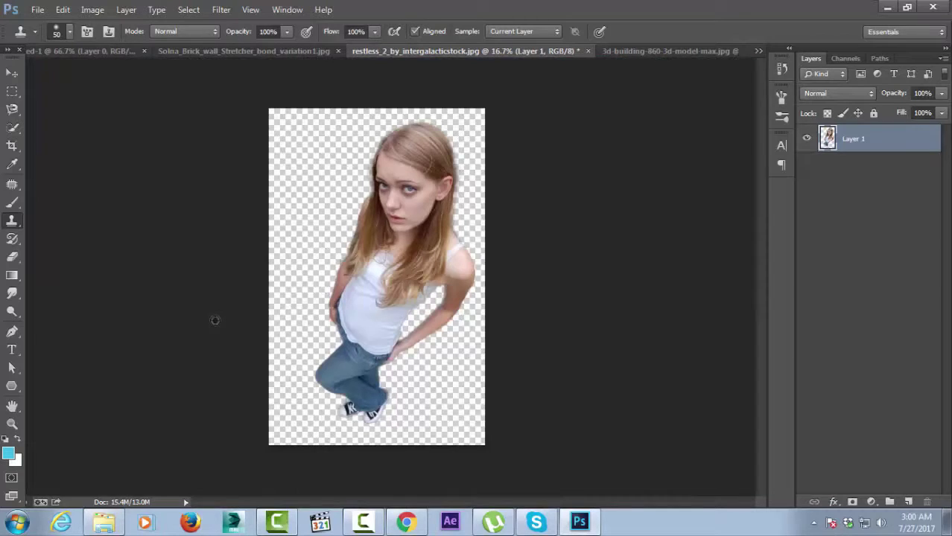
Step: Drag the girl layer into the 3d-building image and place her above the planet
{"action": "key", "text": "v"}
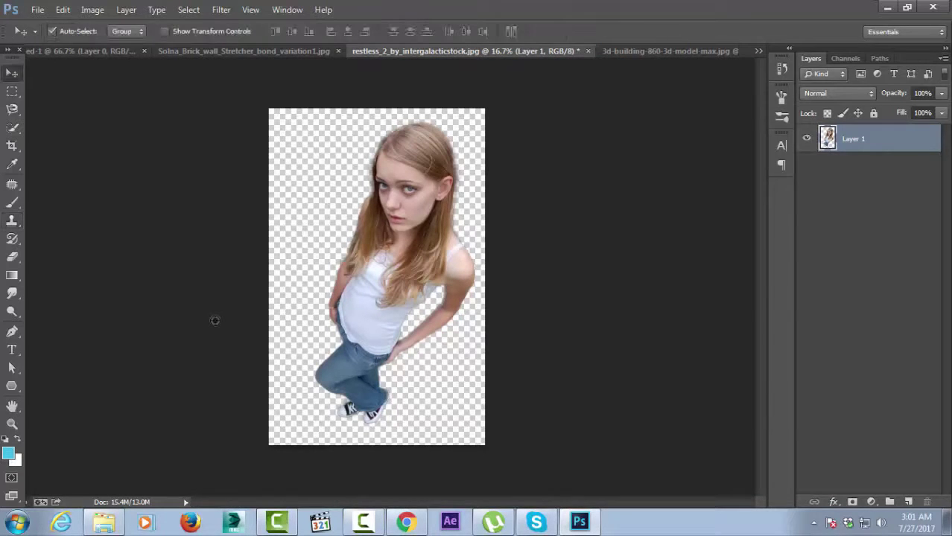
{"action": "left_click_drag", "start_coordinate": [449, 161], "coordinate": [596, 75]}
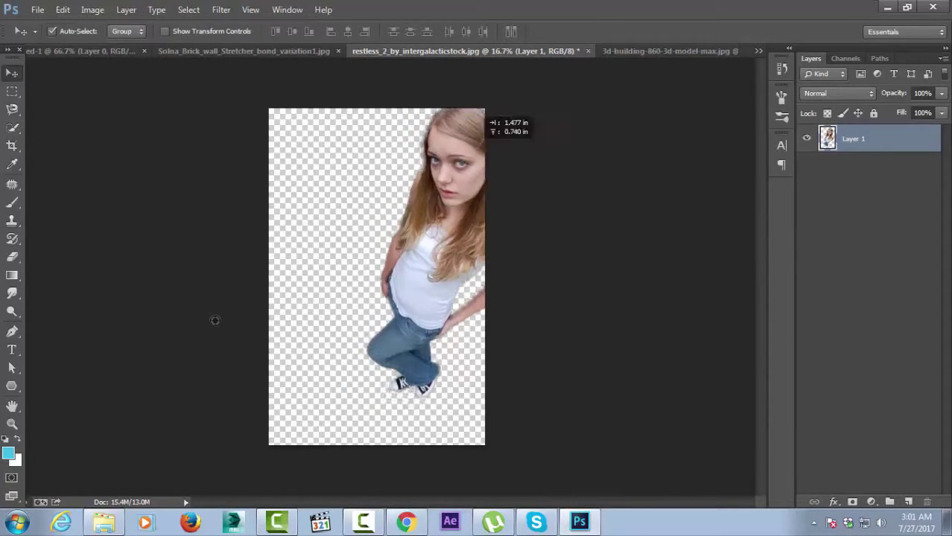
{"action": "key", "text": "ctrl+Tab"}
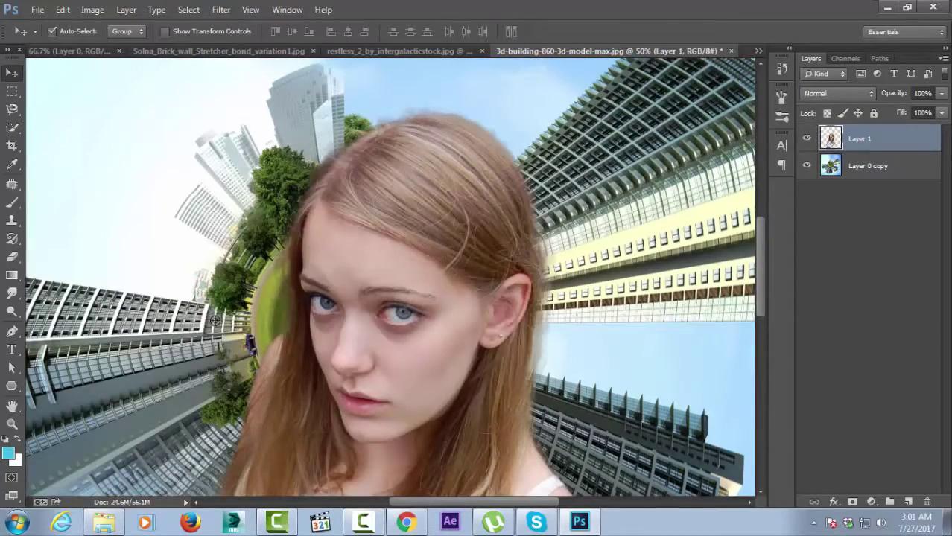
{"action": "key", "text": "ctrl+minus"}
{"action": "key", "text": "ctrl+minus"}
{"action": "key", "text": "ctrl+minus"}
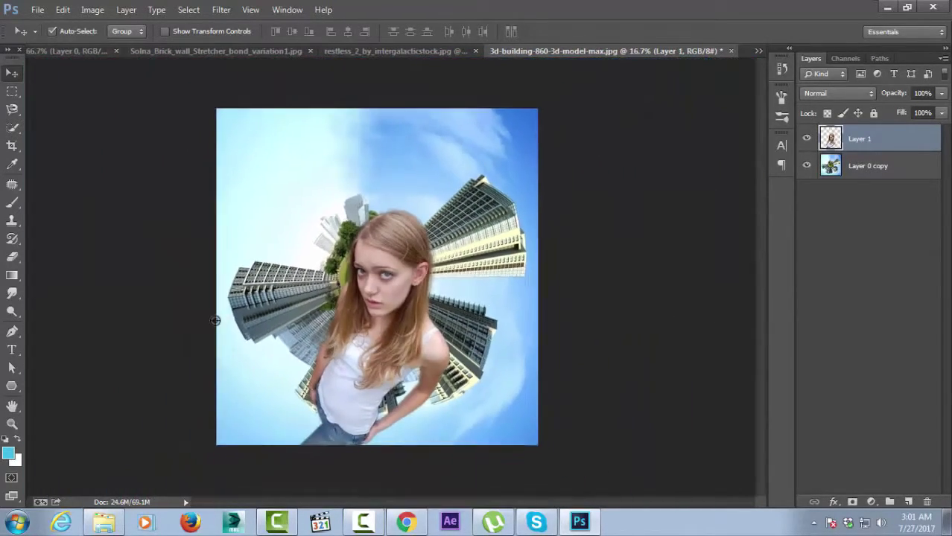
{"action": "key", "text": "ctrl+minus"}
{"action": "left_click_drag", "start_coordinate": [402, 248], "coordinate": [417, 127]}
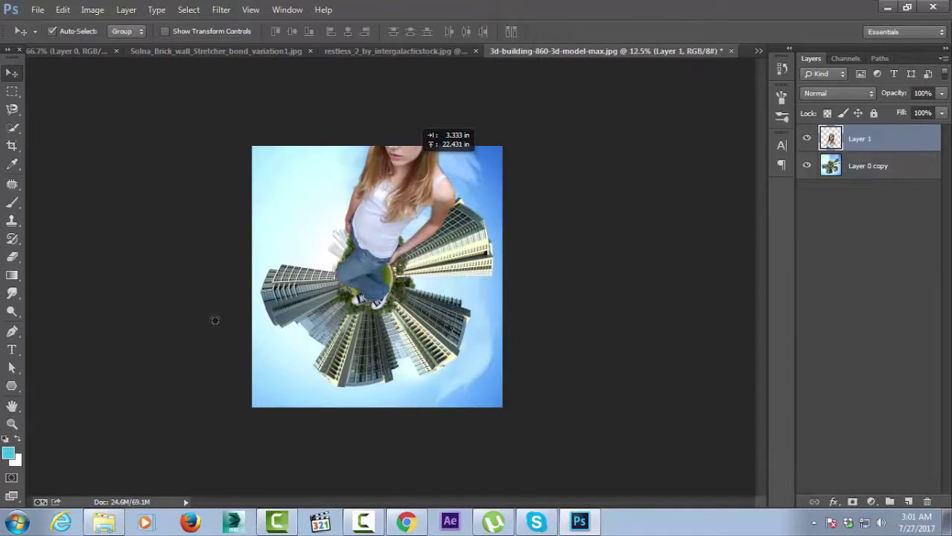
Step: Scale the girl layer down to 67.58% with Free Transform
{"action": "key", "text": "alt+i"}
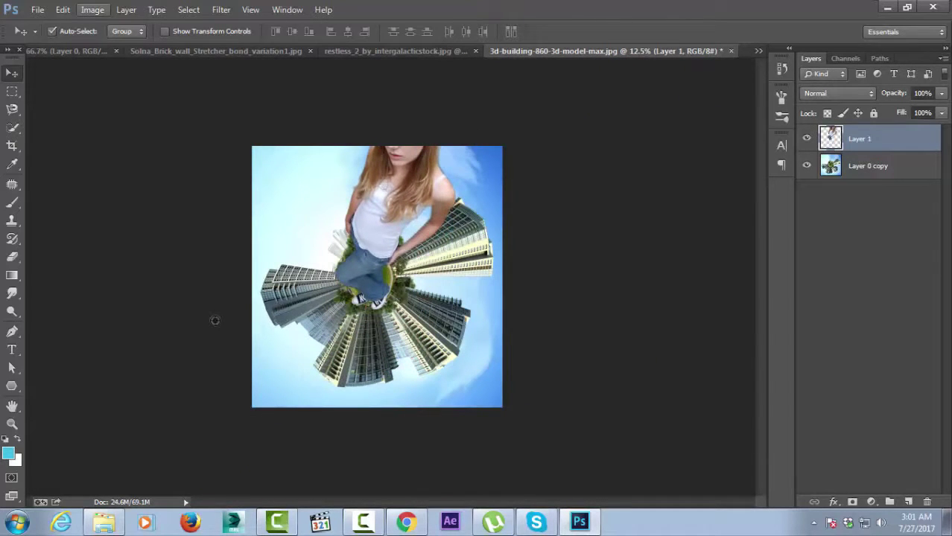
{"action": "key", "text": "Left"}
{"action": "key", "text": "Down"}
{"action": "key", "text": "Down"}
{"action": "key", "text": "Down"}
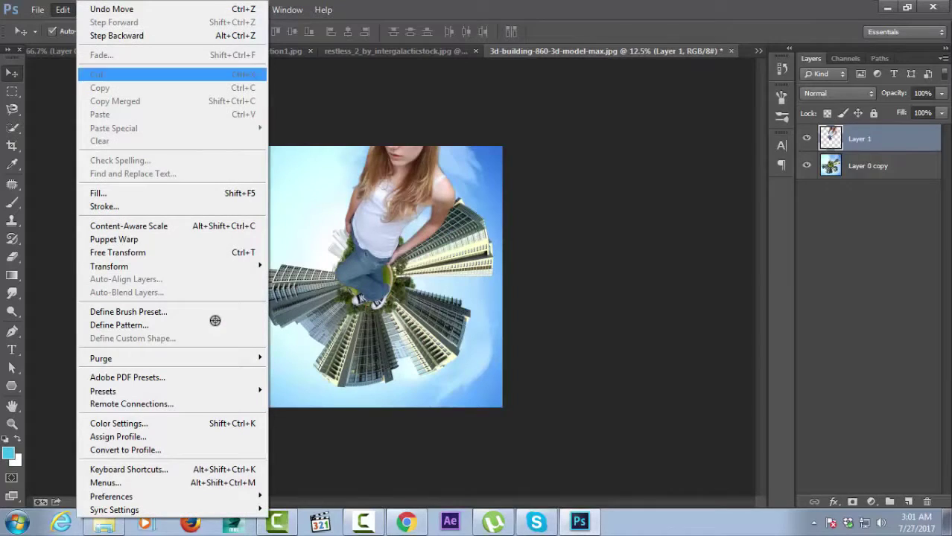
{"action": "key", "text": "Down"}
{"action": "key", "text": "Down"}
{"action": "key", "text": "Down"}
{"action": "key", "text": "Up"}
{"action": "key", "text": "Up"}
{"action": "key", "text": "Return"}
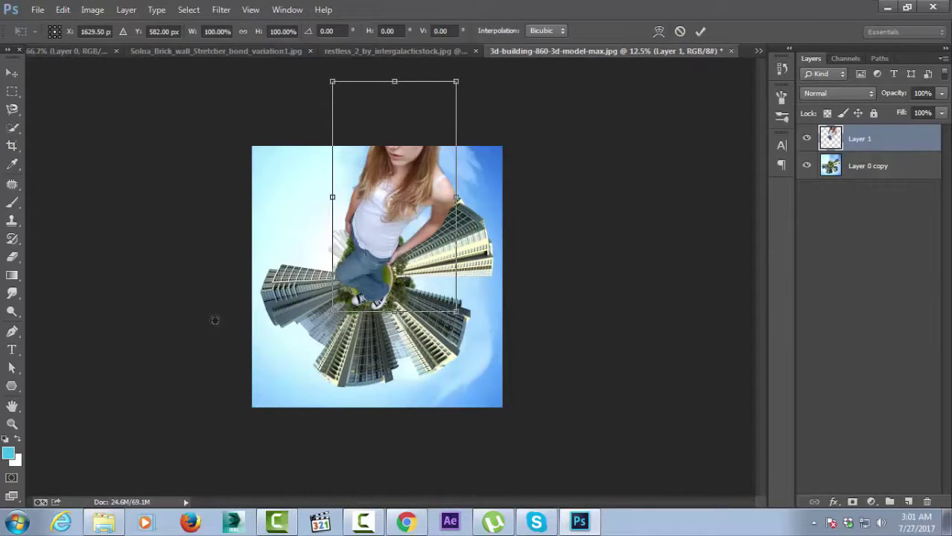
{"action": "left_click_drag", "start_coordinate": [456, 82], "coordinate": [436, 119]}
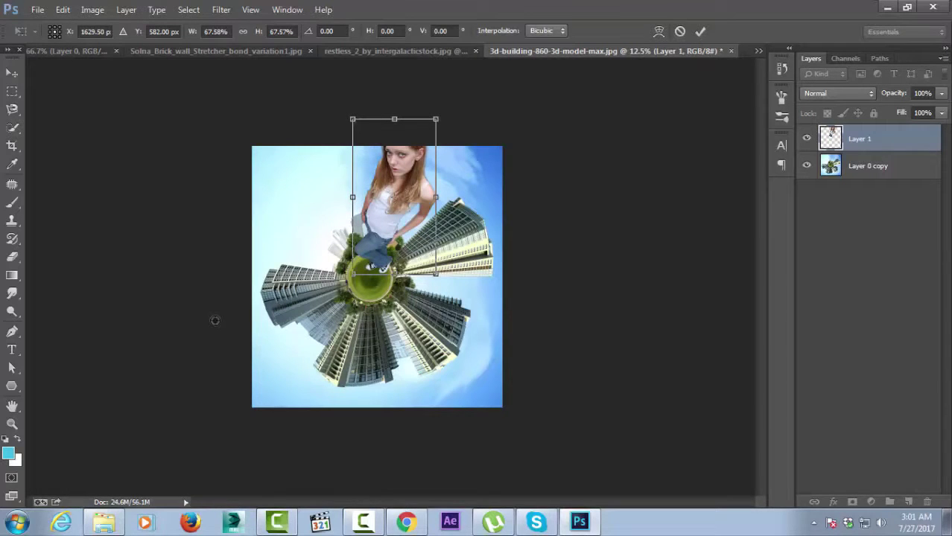
{"action": "key", "text": "v"}
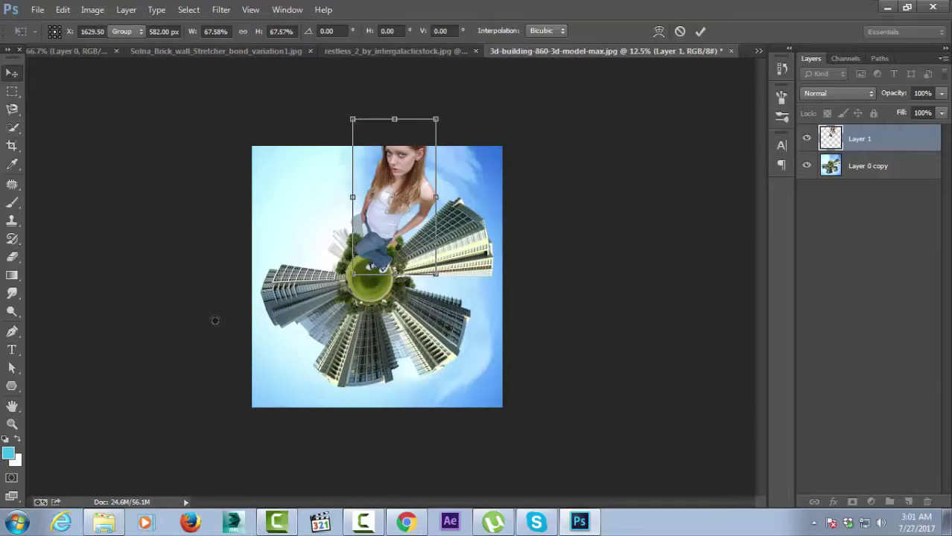
{"action": "key", "text": "Return"}
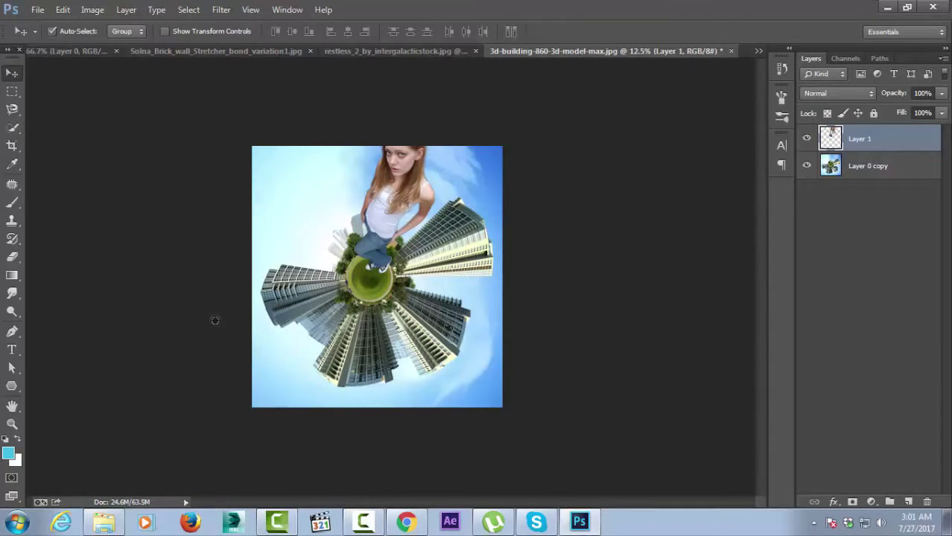
Step: Nudge the planet layer and lower the girl so she stands on the green lawn
{"action": "key", "text": "alt+bracketleft"}
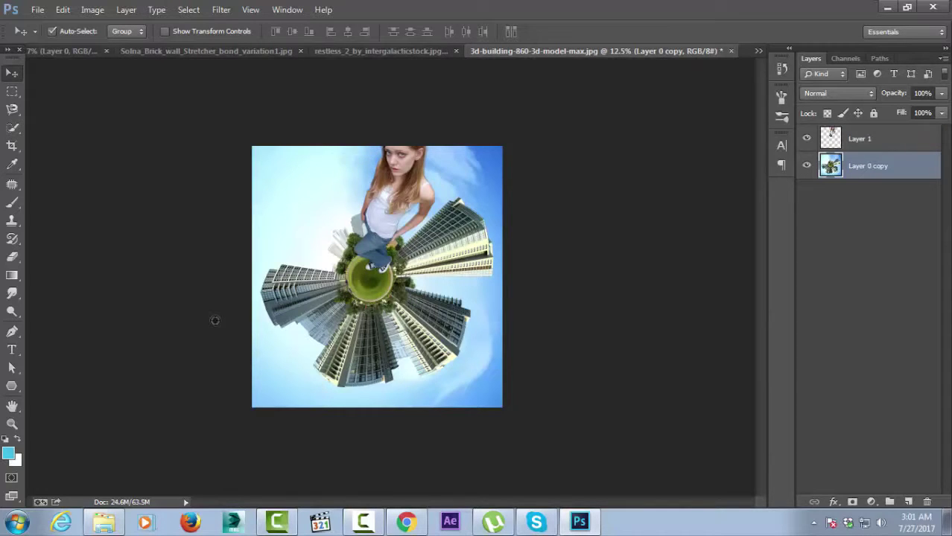
{"action": "left_click_drag", "start_coordinate": [416, 307], "coordinate": [415, 322]}
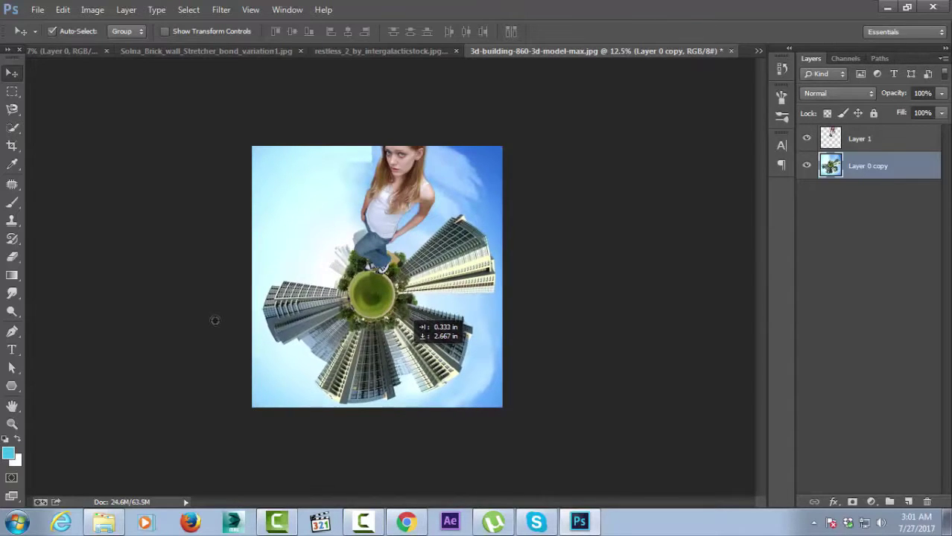
{"action": "left_click_drag", "start_coordinate": [416, 322], "coordinate": [418, 318]}
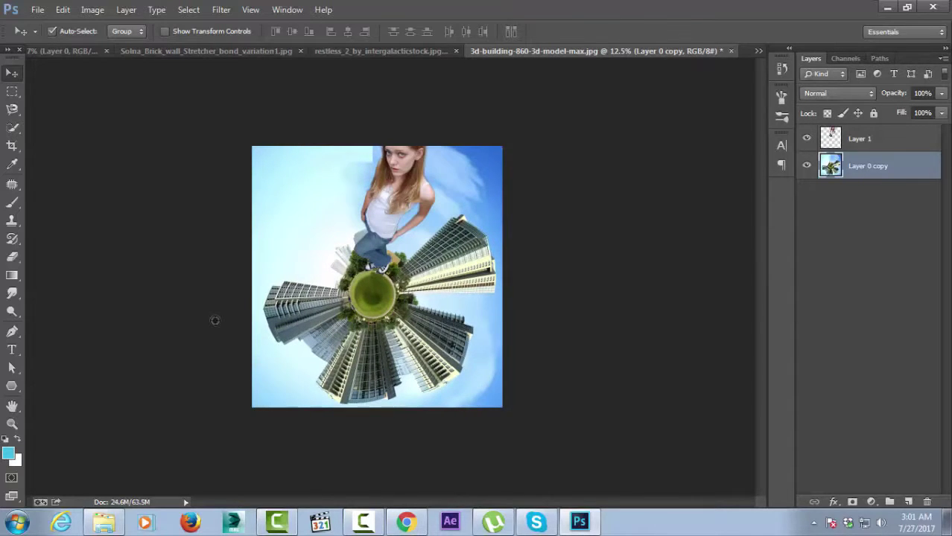
{"action": "key", "text": "alt+bracketright"}
{"action": "left_click_drag", "start_coordinate": [408, 157], "coordinate": [406, 187]}
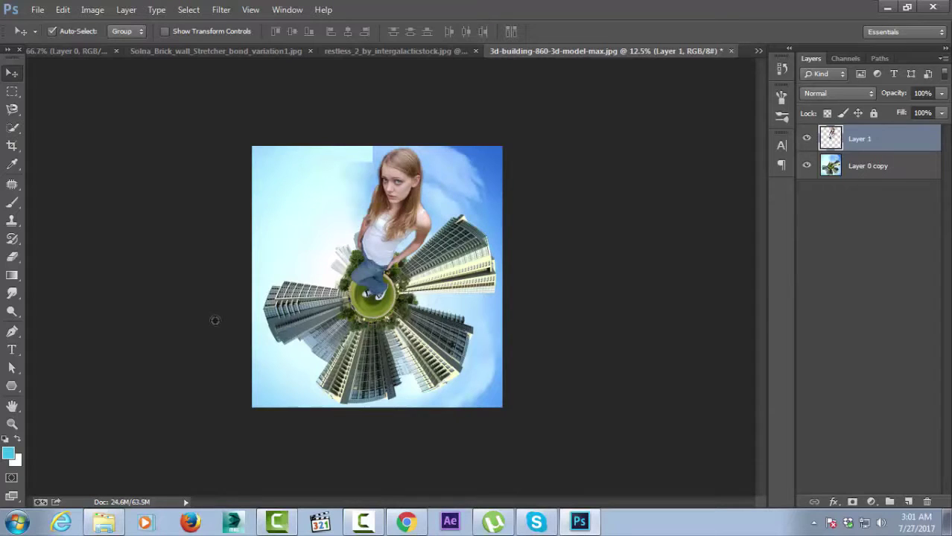
{"action": "key", "text": "ctrl+plus"}
{"action": "key", "text": "ctrl+plus"}
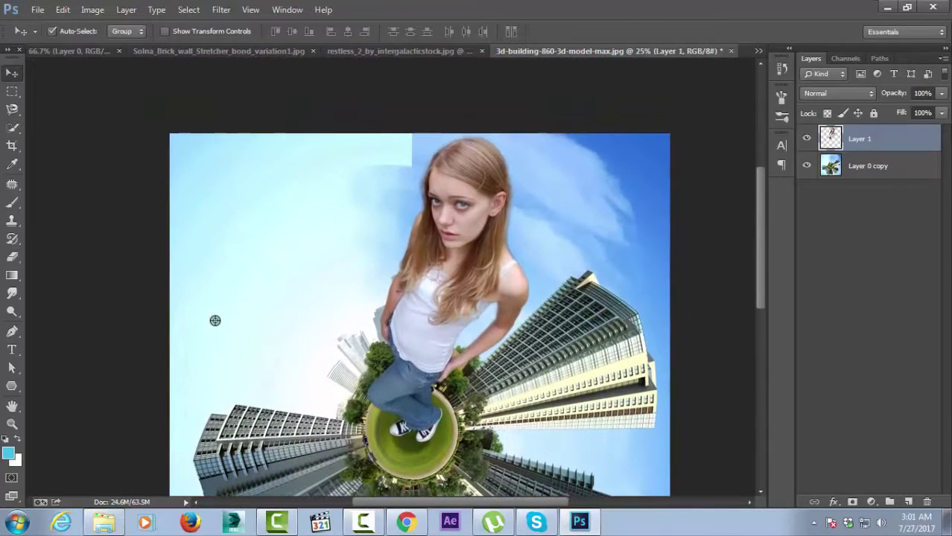
Step: Hide the girl and clone blue sky over the hard sky seam on Layer 0 copy
{"action": "left_click", "coordinate": [215, 320]}
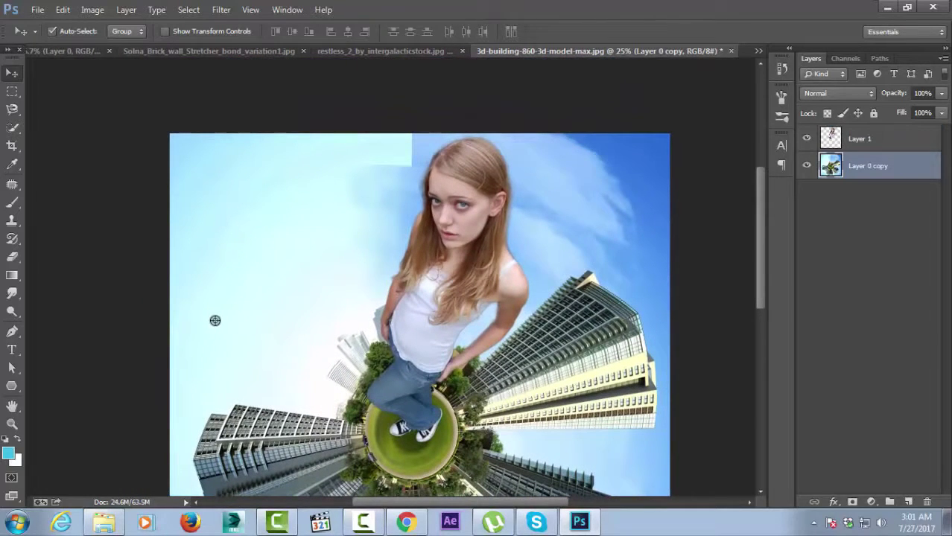
{"action": "key", "text": "ctrl+comma"}
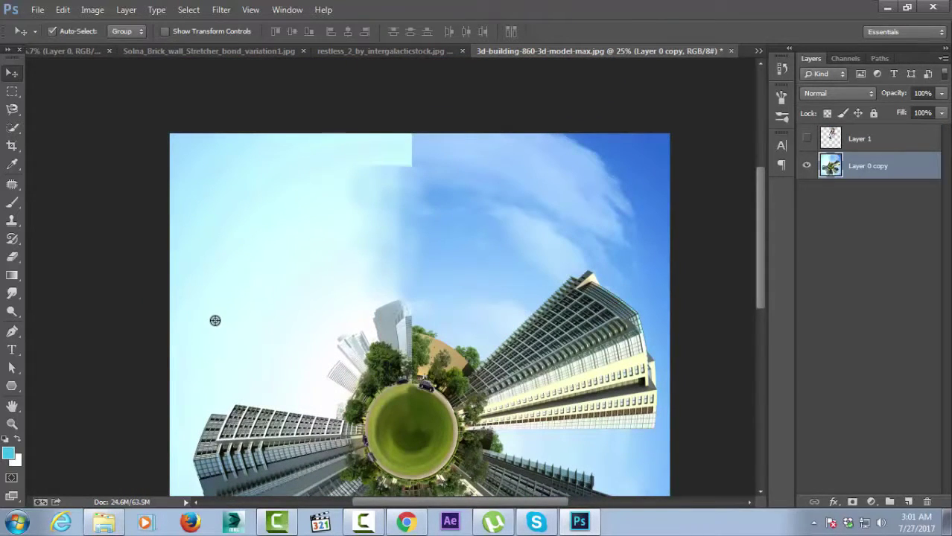
{"action": "key", "text": "s"}
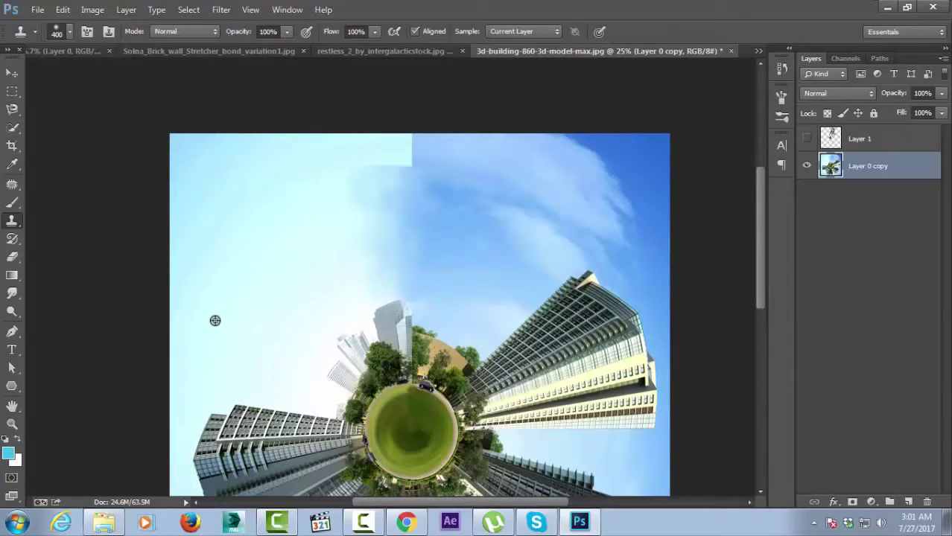
{"action": "left_click", "coordinate": [399, 153]}
{"action": "left_click", "coordinate": [391, 156]}
{"action": "left_click", "coordinate": [380, 165]}
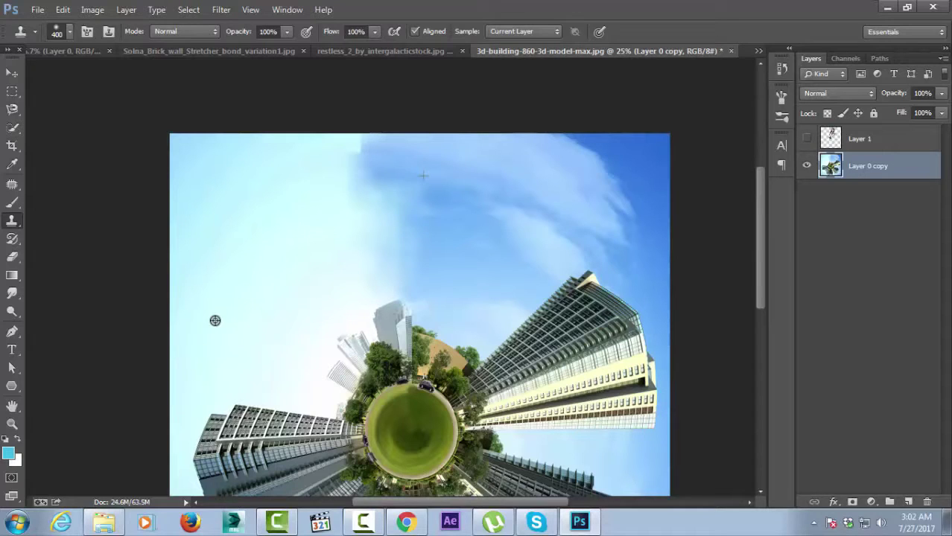
Step: Undo and redo the sky clone strokes to compare, then show the girl layer again
{"action": "key", "text": "ctrl+z"}
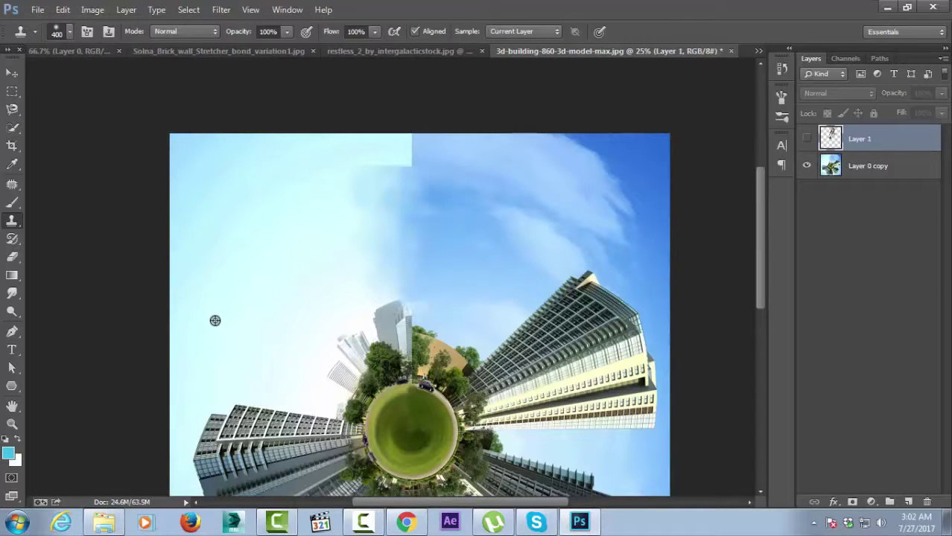
{"action": "key", "text": "ctrl+alt+z"}
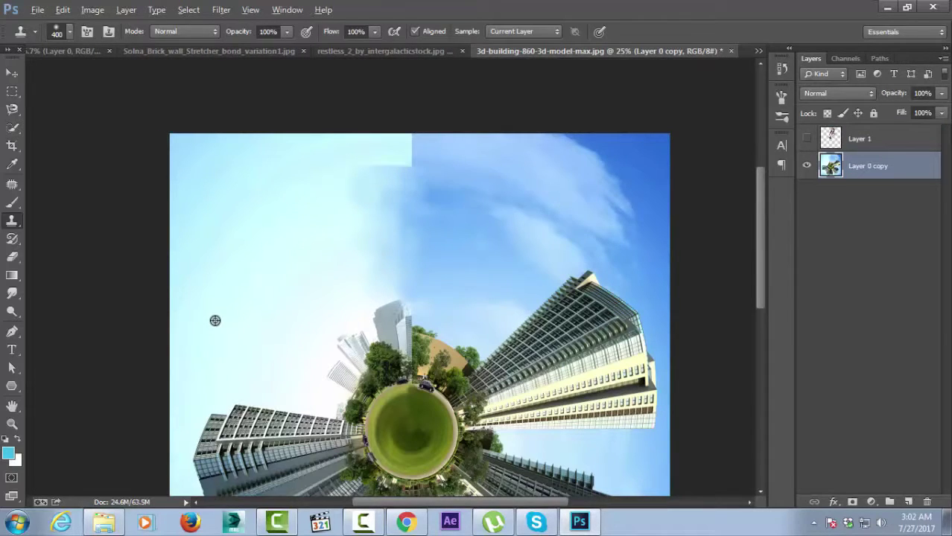
{"action": "key", "text": "ctrl+shift+z"}
{"action": "key", "text": "ctrl+shift+z"}
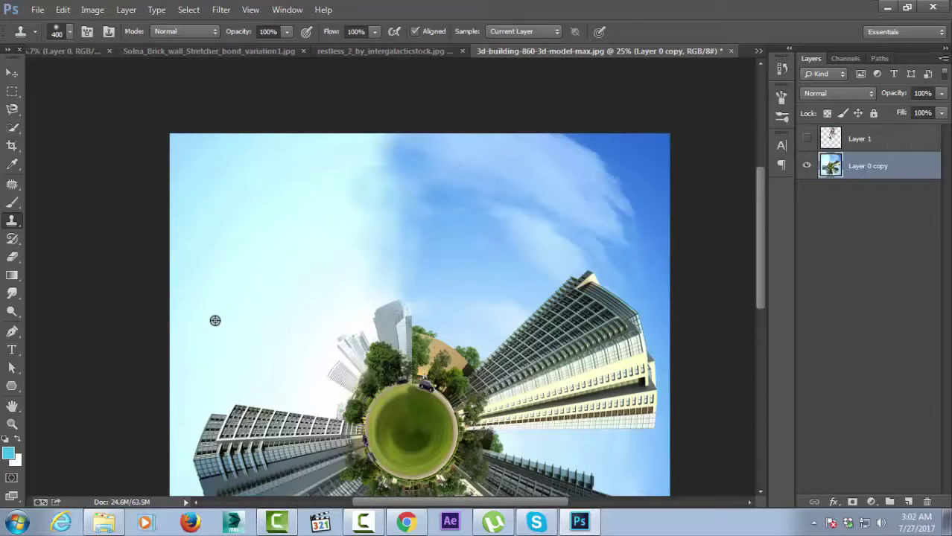
{"action": "left_click", "coordinate": [807, 138]}
Step: Add Layer 2 above the girl layer and paint it solid black with default colours
{"action": "key", "text": "z"}
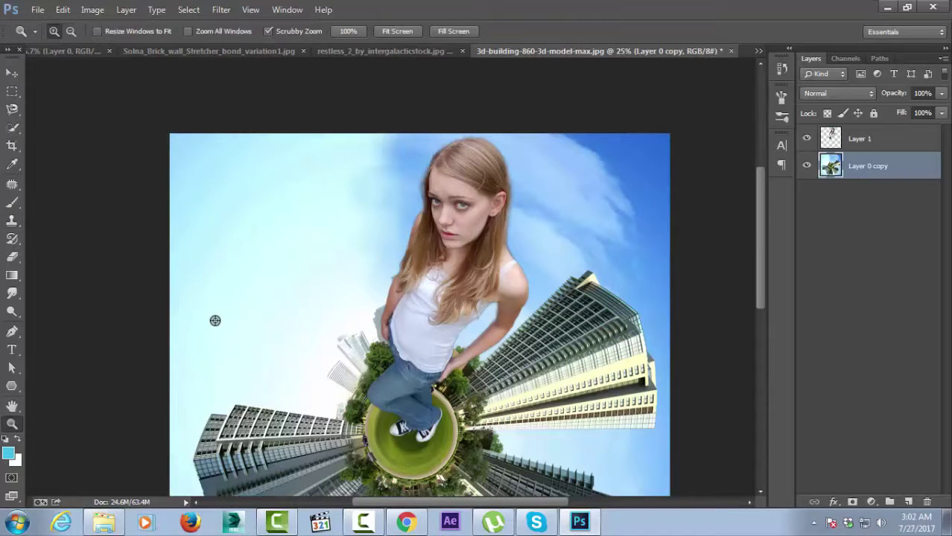
{"action": "key", "text": "alt"}
{"action": "left_click", "coordinate": [214, 321], "text": "alt"}
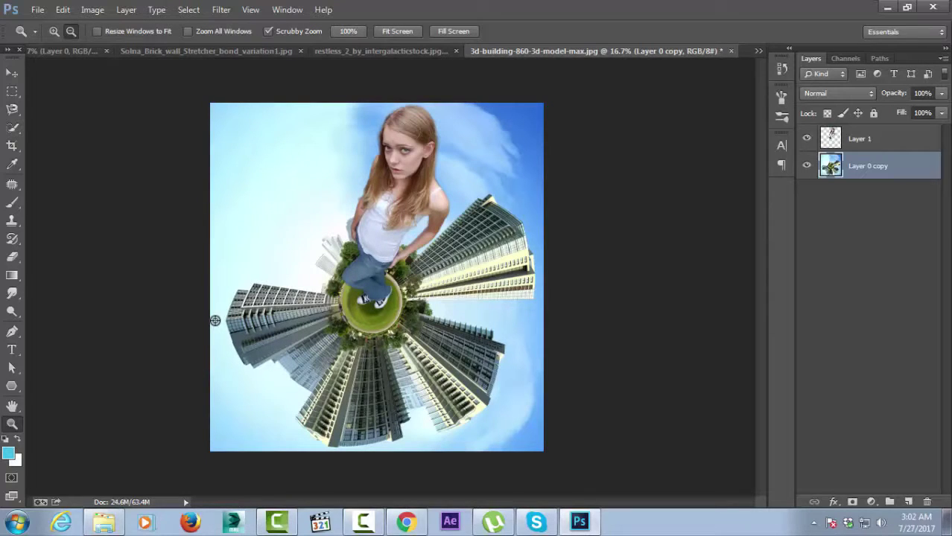
{"action": "key", "text": "alt+bracketright"}
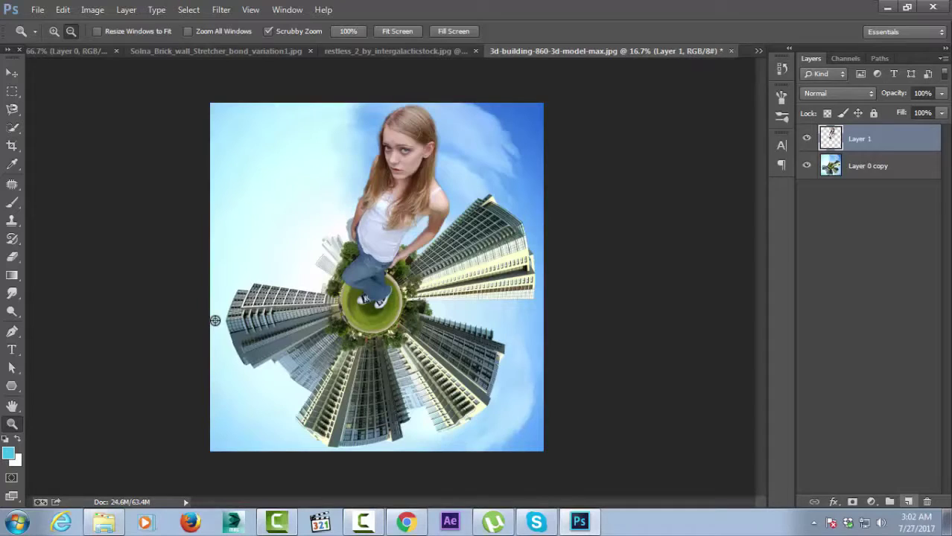
{"action": "key", "text": "ctrl+shift+alt+n"}
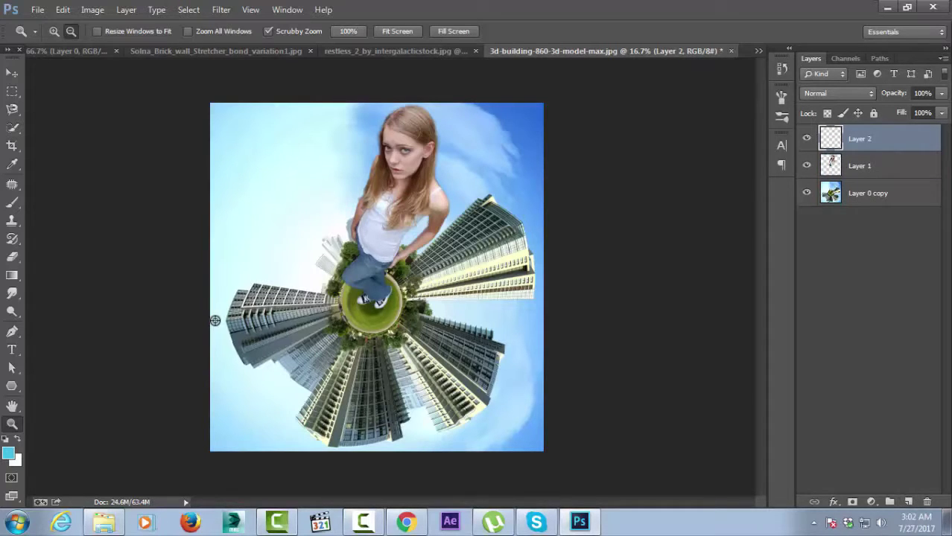
{"action": "key", "text": "d"}
{"action": "key", "text": "b"}
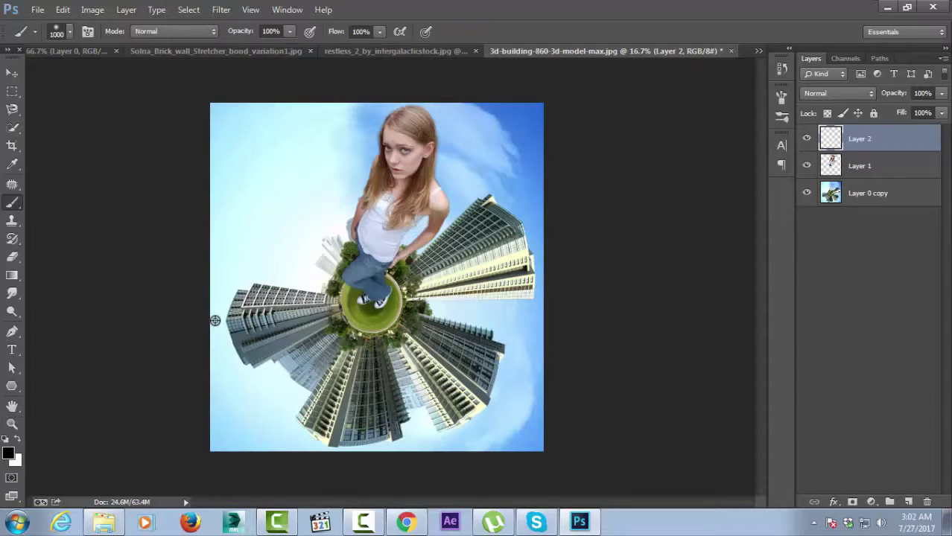
{"action": "mouse_move", "coordinate": [532, 142]}
{"action": "left_mouse_down"}
{"action": "mouse_move", "coordinate": [454, 149]}
{"action": "mouse_move", "coordinate": [484, 187]}
{"action": "mouse_move", "coordinate": [283, 164]}
{"action": "mouse_move", "coordinate": [253, 223]}
{"action": "left_mouse_up"}
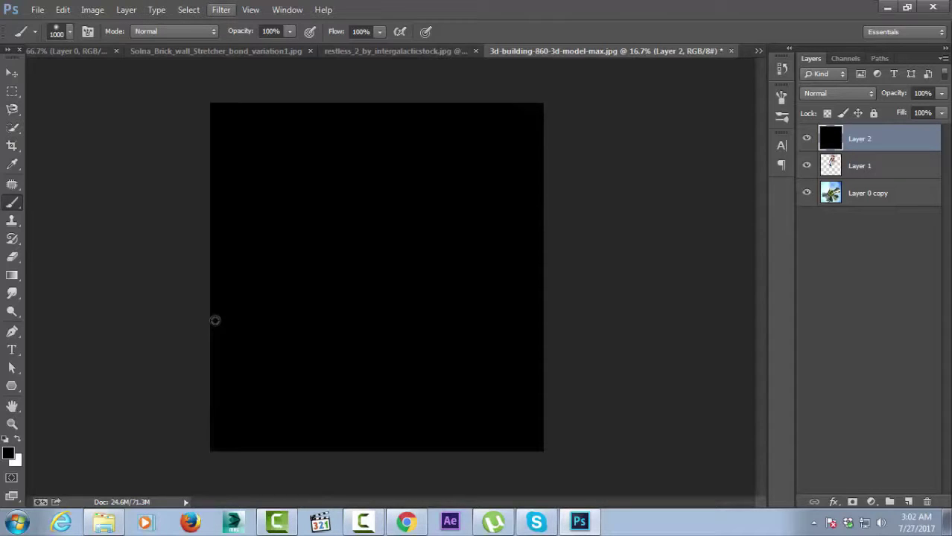
Step: Start a Lens Flare filter using the 105mm Prime lens type
{"action": "left_click", "coordinate": [221, 10]}
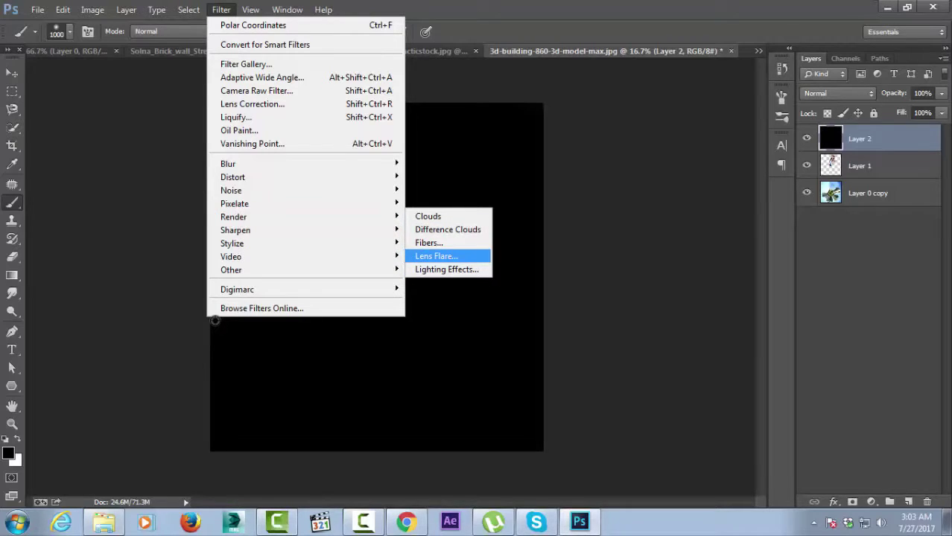
{"action": "key", "text": "Return"}
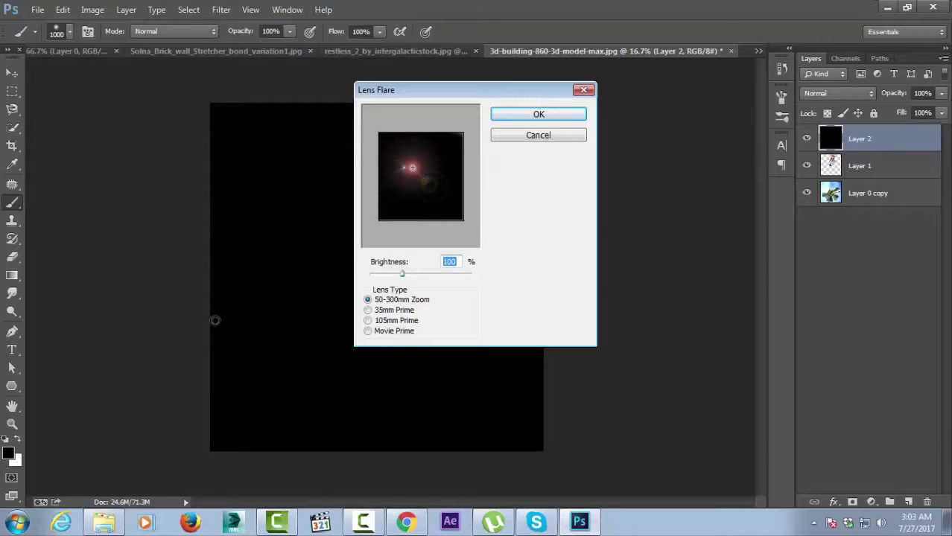
{"action": "key", "text": "Tab"}
{"action": "key", "text": "Down"}
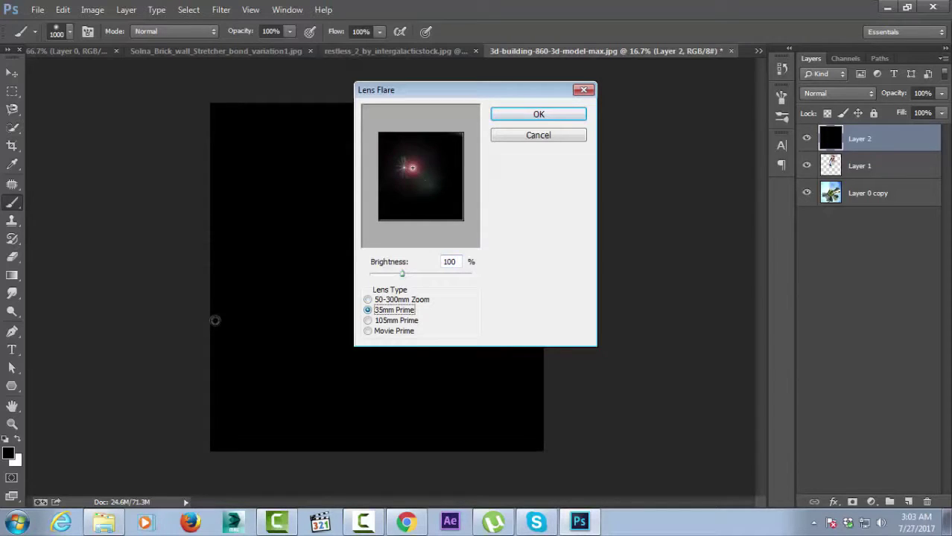
{"action": "key", "text": "Down"}
{"action": "key", "text": "Down"}
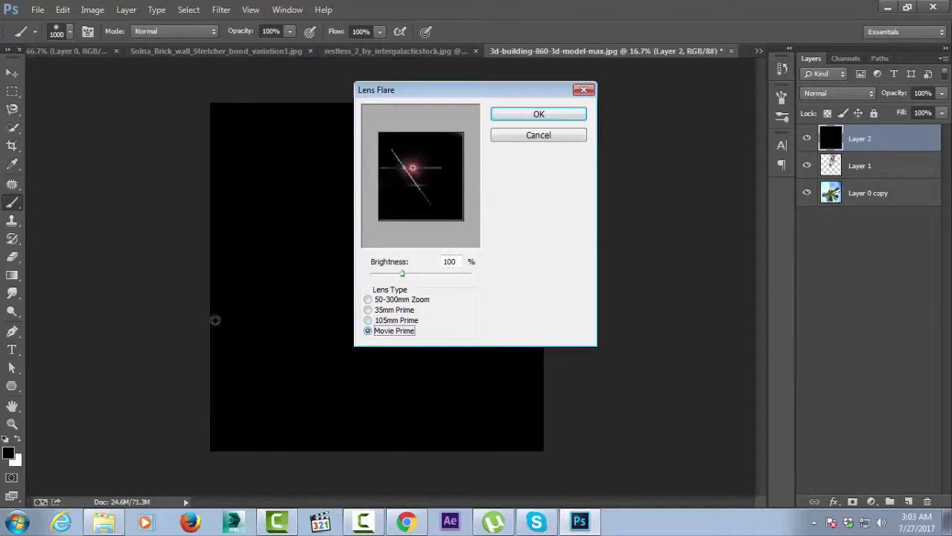
{"action": "key", "text": "Up"}
Step: Set flare brightness to 129%, apply it, and set Layer 2 to Lighten blend mode
{"action": "key", "text": "shift+Tab"}
{"action": "key", "text": "shift+Up"}
{"action": "key", "text": "shift+Up"}
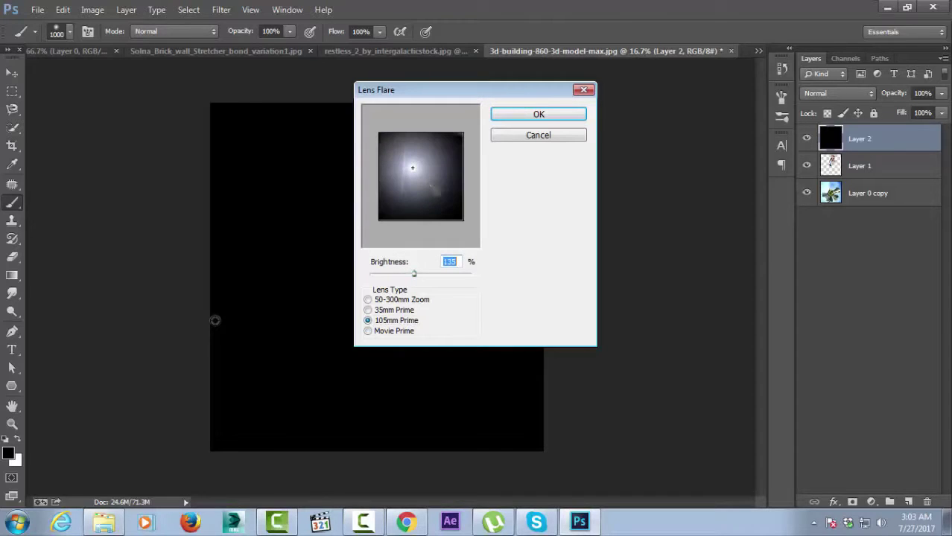
{"action": "key", "text": "shift+Up"}
{"action": "key", "text": "shift+Up"}
{"action": "key", "text": "shift+Down"}
{"action": "key", "text": "Up"}
{"action": "key", "text": "Up"}
{"action": "key", "text": "Up"}
{"action": "key", "text": "Down"}
{"action": "key", "text": "Down"}
{"action": "key", "text": "Down"}
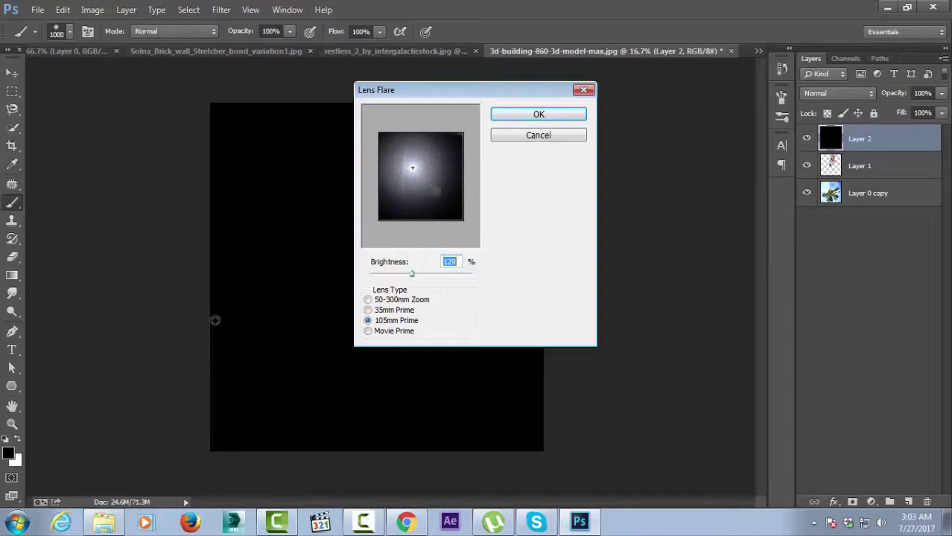
{"action": "key", "text": "Return"}
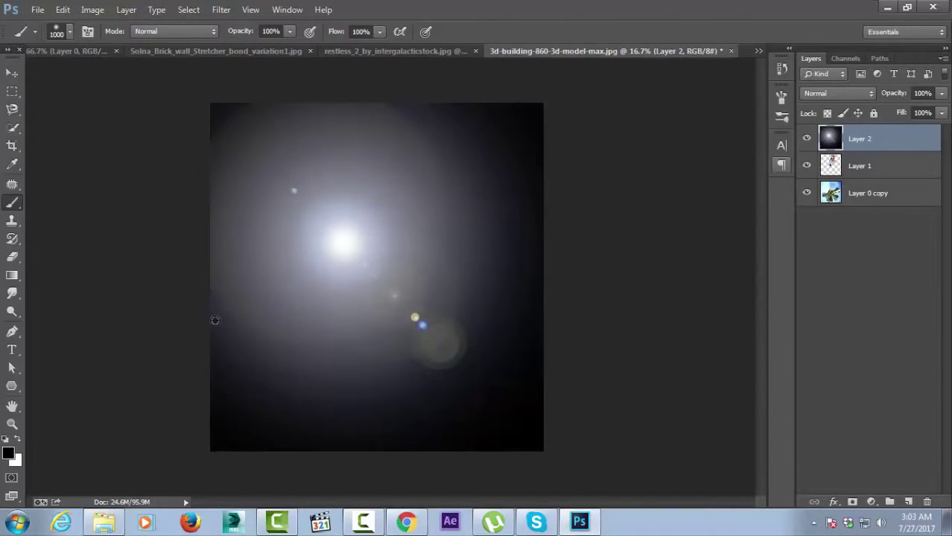
{"action": "key", "text": "alt+shift+k"}
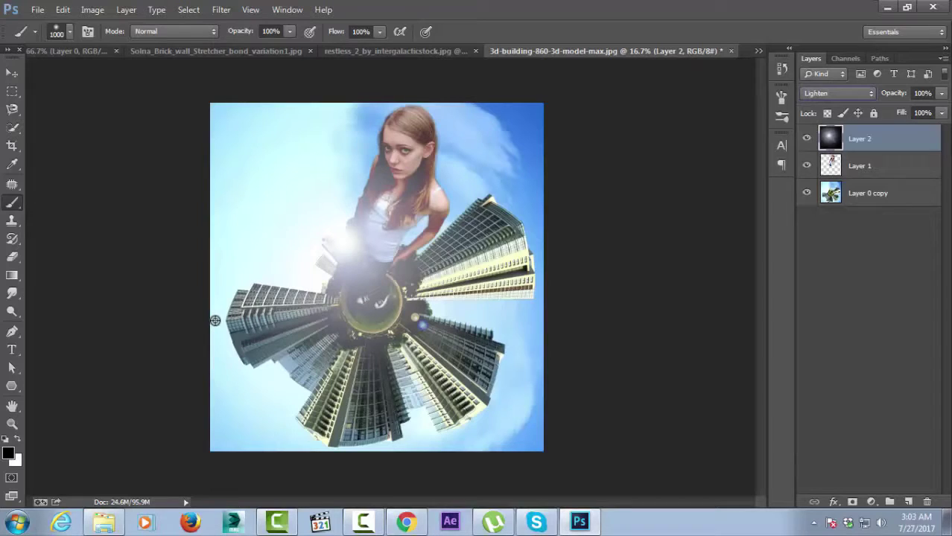
Step: Set Layer 2's blend mode to Lighten after trying Screen
{"action": "left_click", "coordinate": [838, 93]}
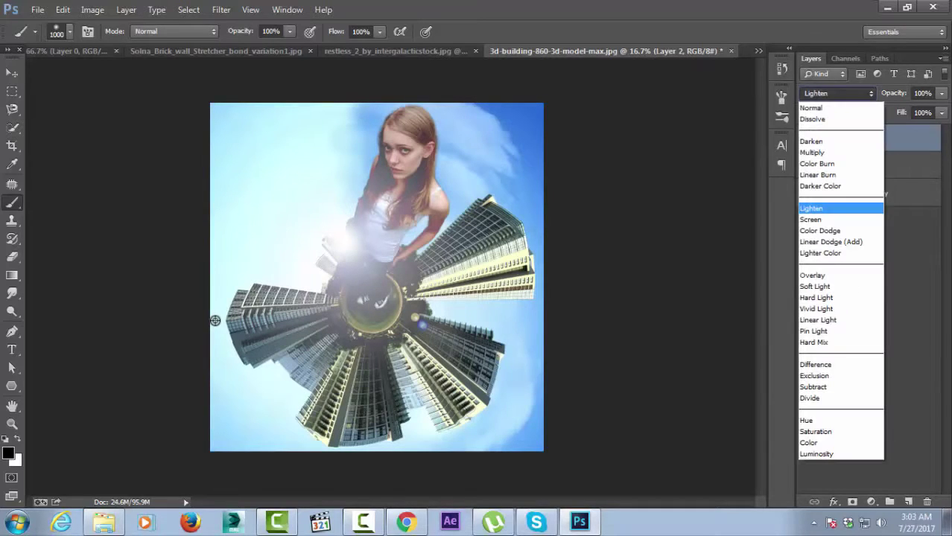
{"action": "left_click", "coordinate": [811, 219]}
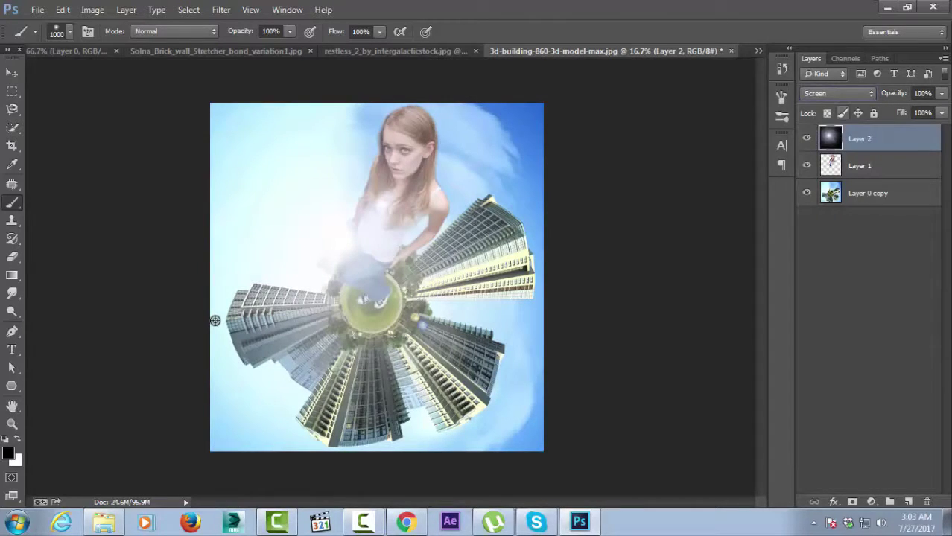
{"action": "left_click", "coordinate": [838, 93]}
{"action": "key", "text": "Up"}
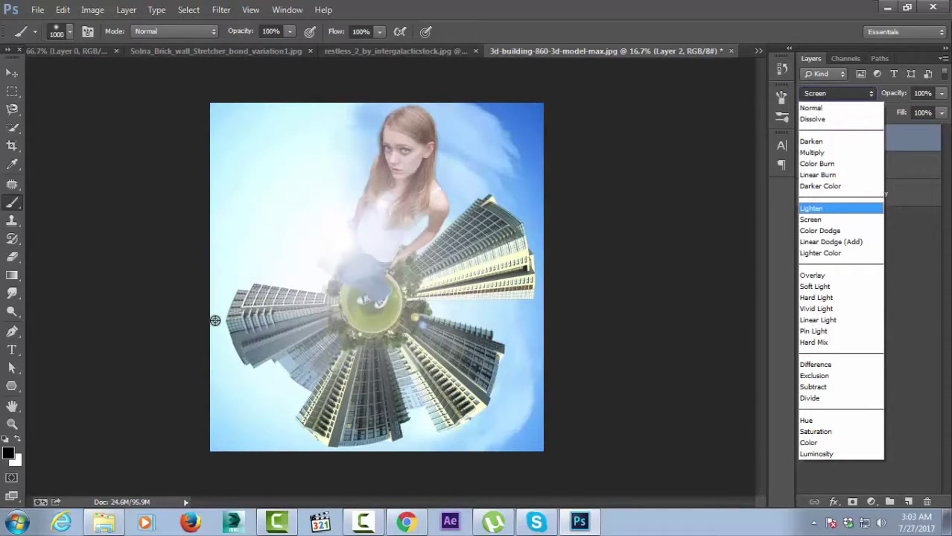
{"action": "key", "text": "Return"}
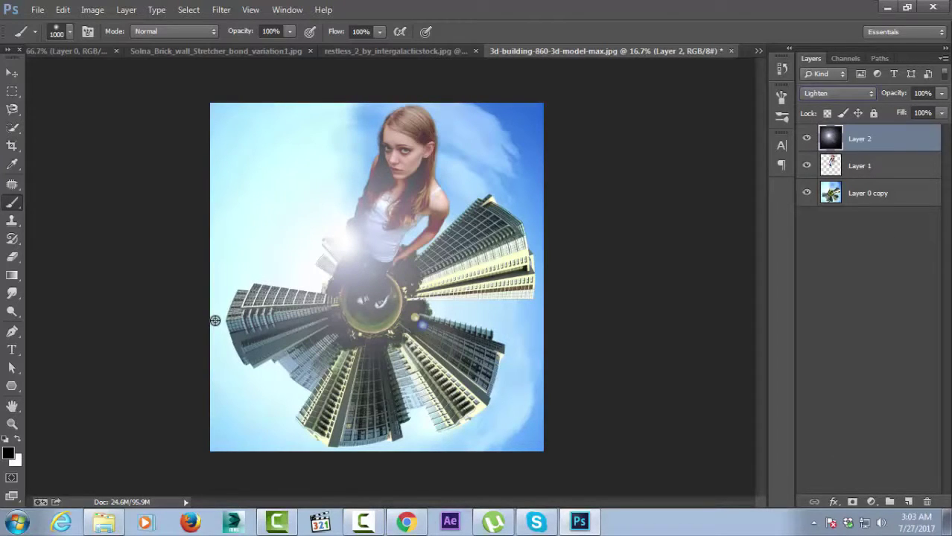
Step: Free-transform the flare to about 79% and shift it toward the upper left
{"action": "key", "text": "alt+e"}
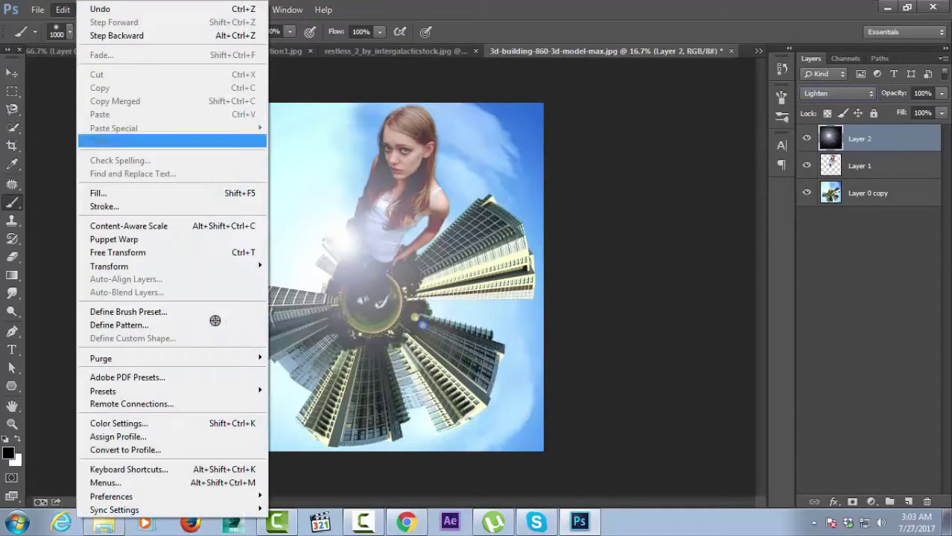
{"action": "key", "text": "Return"}
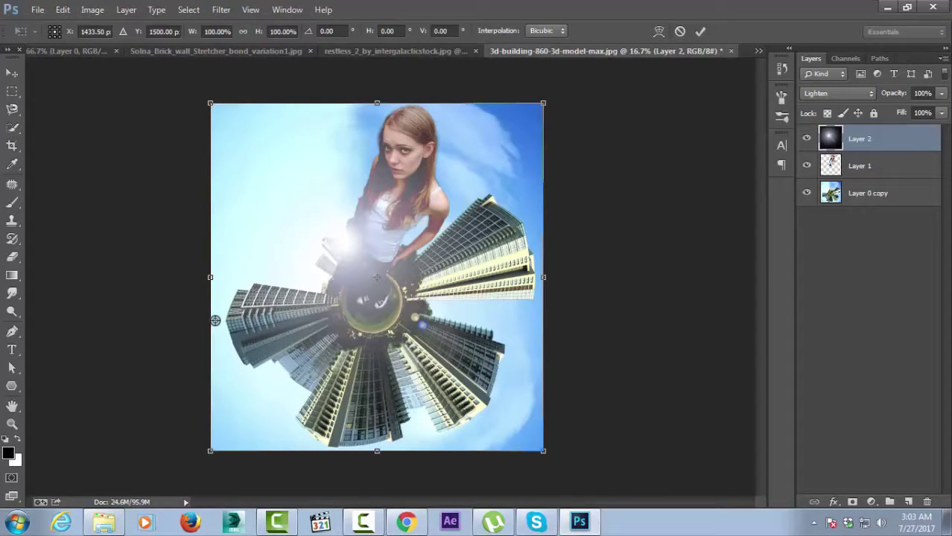
{"action": "mouse_move", "coordinate": [543, 102]}
{"action": "left_mouse_down"}
{"action": "mouse_move", "coordinate": [497, 151]}
{"action": "mouse_move", "coordinate": [470, 151]}
{"action": "left_mouse_up"}
{"action": "left_click_drag", "start_coordinate": [415, 246], "coordinate": [369, 216]}
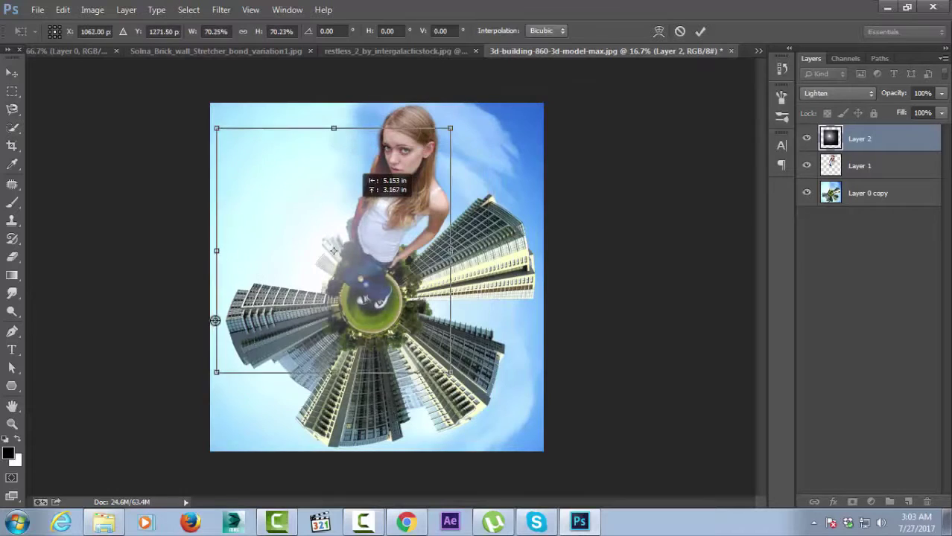
{"action": "left_click_drag", "start_coordinate": [327, 243], "coordinate": [327, 225]}
{"action": "left_click_drag", "start_coordinate": [443, 102], "coordinate": [474, 72]}
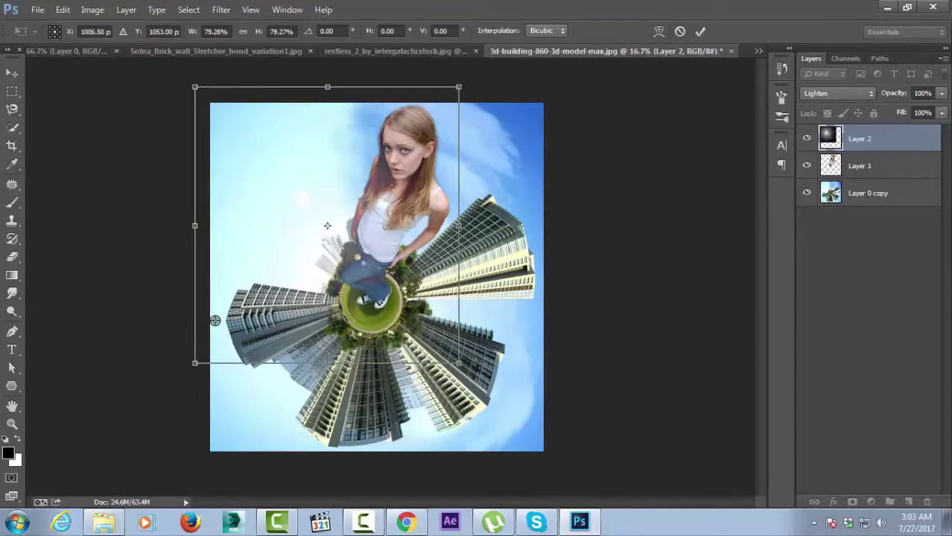
{"action": "left_click_drag", "start_coordinate": [339, 208], "coordinate": [339, 241]}
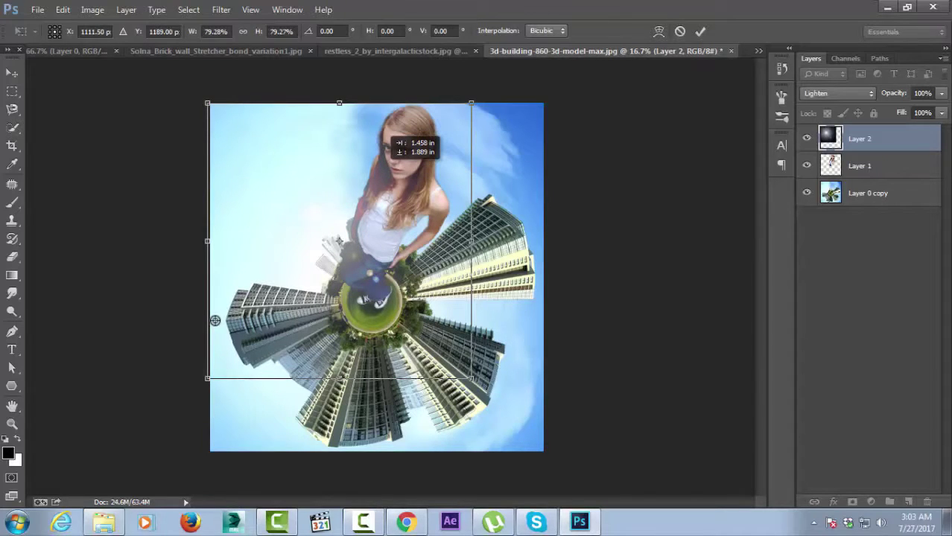
{"action": "key", "text": "b"}
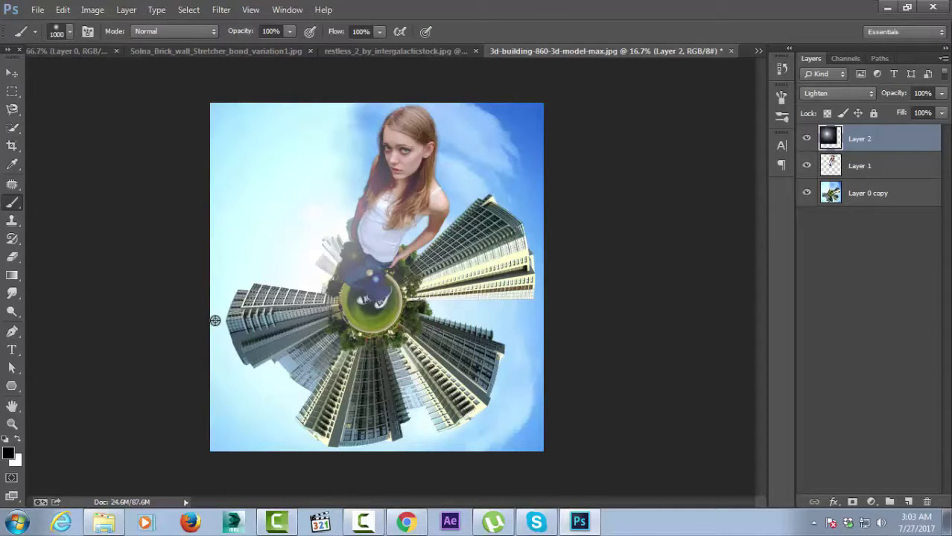
Step: Erase flare glow near the girl's arm and hair, then toggle the change to compare
{"action": "key", "text": "e"}
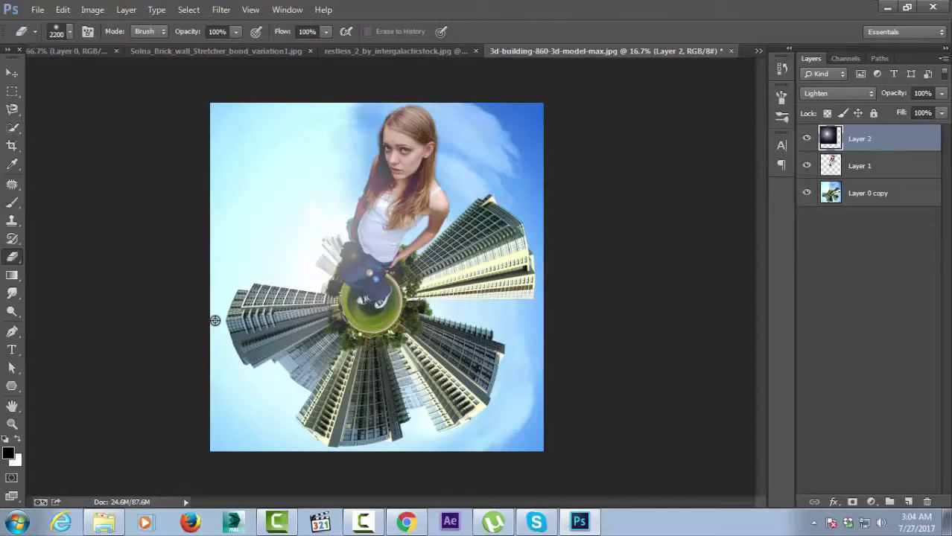
{"action": "left_click", "coordinate": [214, 320]}
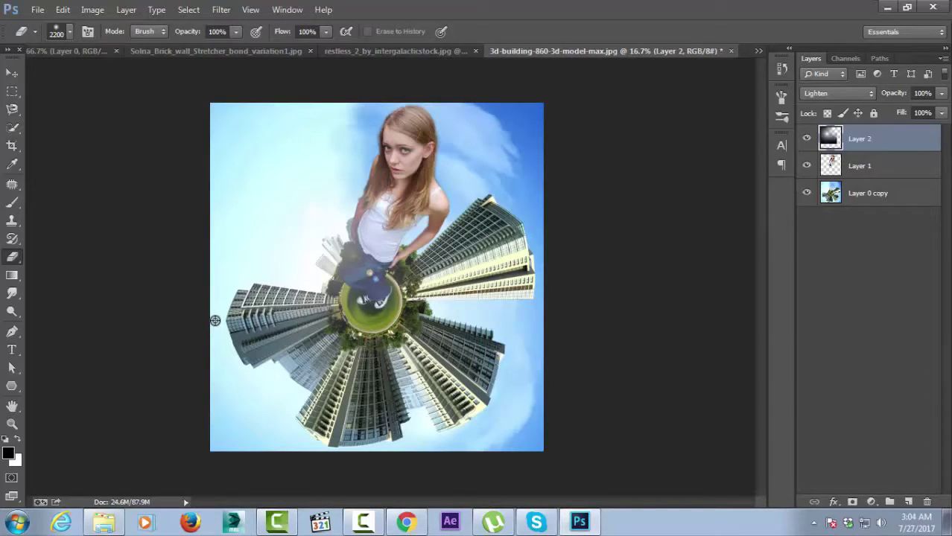
{"action": "key", "text": "ctrl+z"}
{"action": "key", "text": "ctrl+z"}
{"action": "key", "text": "ctrl+z"}
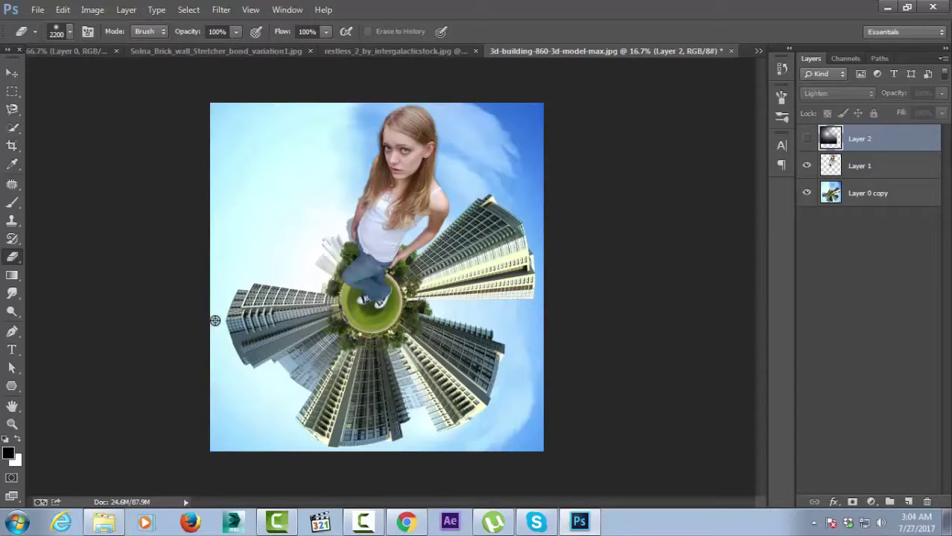
{"action": "key", "text": "ctrl+z"}
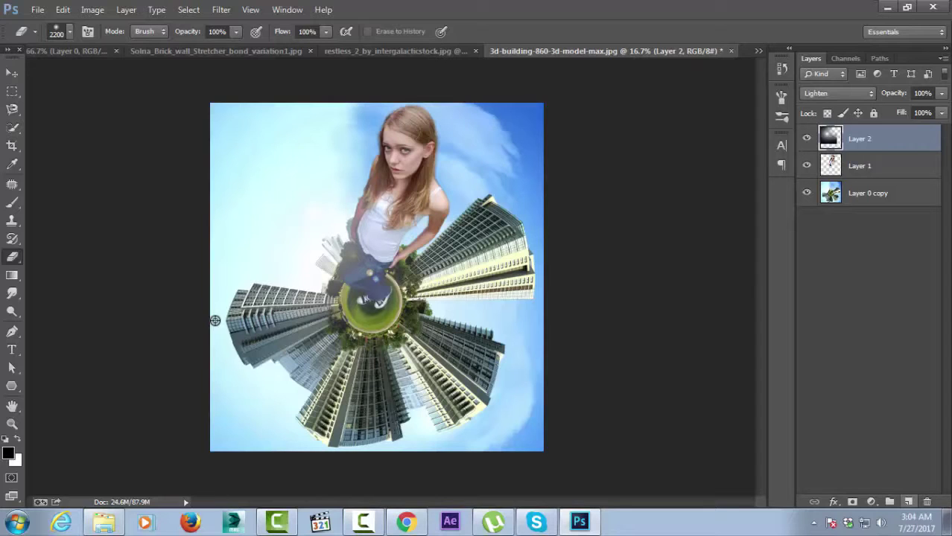
Step: Add a new layer above Layer 2 and paint the whole canvas black with a soft brush
{"action": "key", "text": "v"}
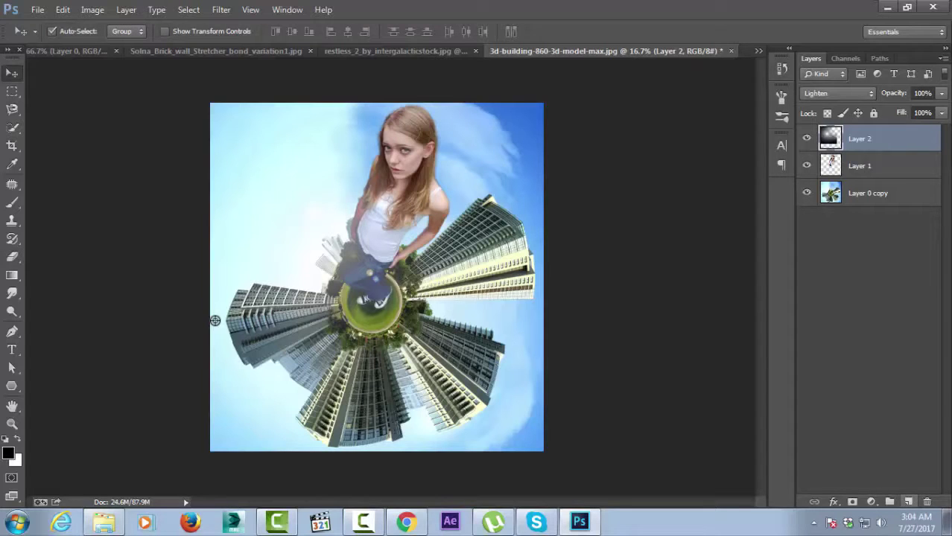
{"action": "left_click", "coordinate": [908, 501]}
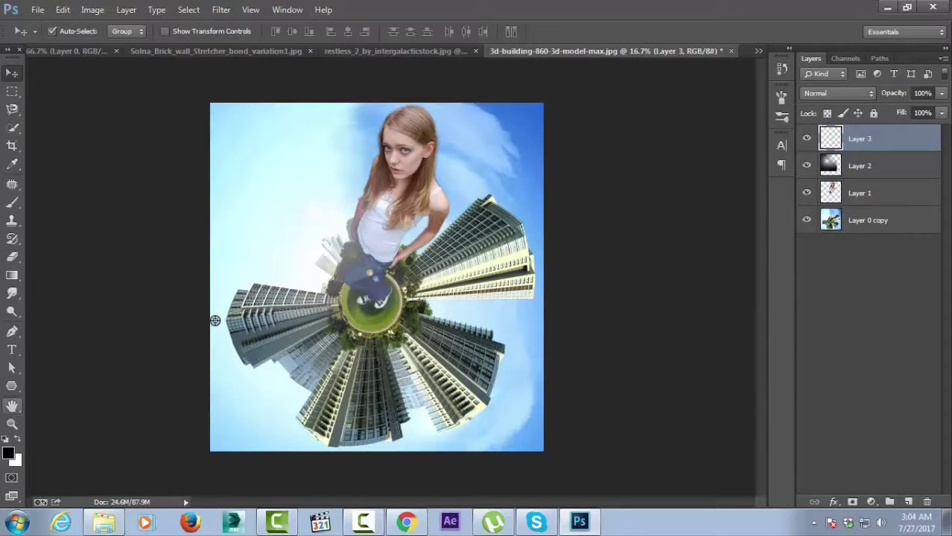
{"action": "key", "text": "b"}
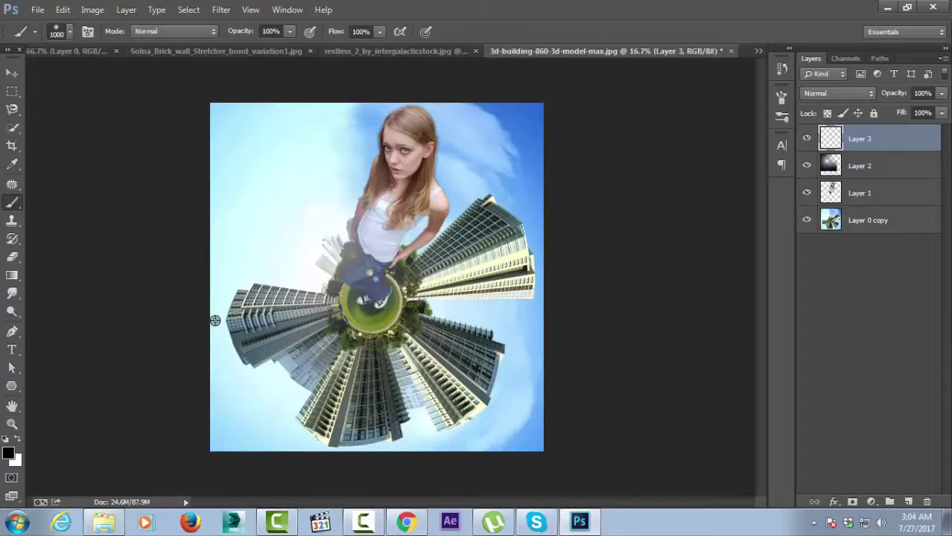
{"action": "mouse_move", "coordinate": [283, 164]}
{"action": "left_mouse_down"}
{"action": "mouse_move", "coordinate": [522, 149]}
{"action": "mouse_move", "coordinate": [261, 149]}
{"action": "mouse_move", "coordinate": [239, 179]}
{"action": "mouse_move", "coordinate": [522, 216]}
{"action": "left_mouse_up"}
{"action": "mouse_move", "coordinate": [357, 223]}
{"action": "left_mouse_down"}
{"action": "mouse_move", "coordinate": [522, 238]}
{"action": "mouse_move", "coordinate": [238, 268]}
{"action": "left_mouse_up"}
{"action": "left_click_drag", "start_coordinate": [261, 298], "coordinate": [507, 305]}
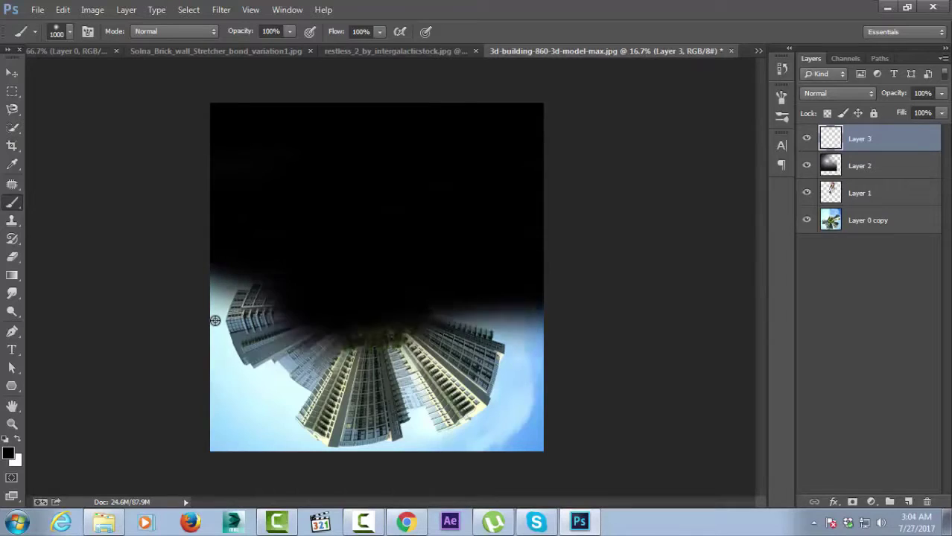
{"action": "left_click_drag", "start_coordinate": [387, 328], "coordinate": [521, 342]}
{"action": "left_click_drag", "start_coordinate": [224, 312], "coordinate": [447, 372]}
{"action": "left_click_drag", "start_coordinate": [224, 283], "coordinate": [358, 380]}
{"action": "mouse_move", "coordinate": [522, 357]}
{"action": "left_mouse_down"}
{"action": "mouse_move", "coordinate": [261, 402]}
{"action": "mouse_move", "coordinate": [521, 425]}
{"action": "left_mouse_up"}
{"action": "left_click_drag", "start_coordinate": [238, 417], "coordinate": [521, 436]}
{"action": "left_click_drag", "start_coordinate": [335, 439], "coordinate": [224, 432]}
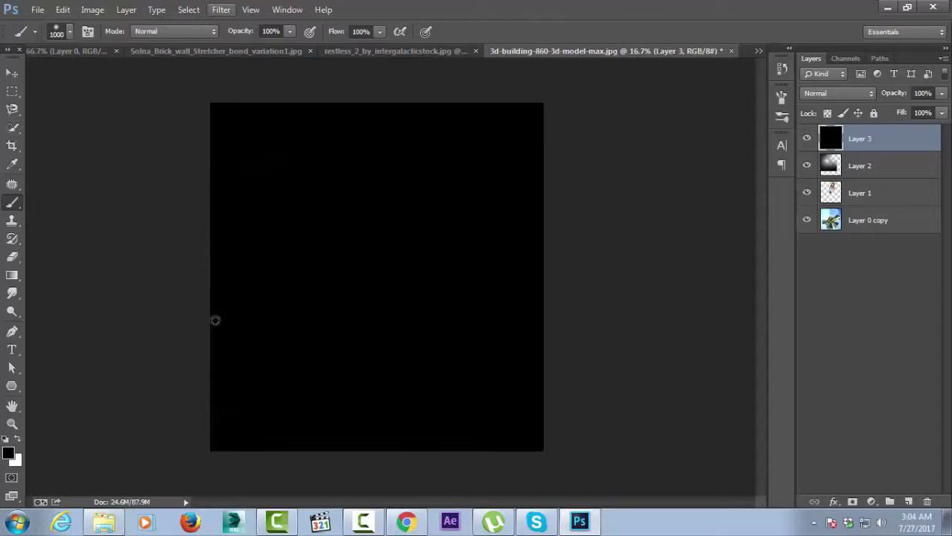
Step: Render a 50-300mm Zoom lens flare at 163% brightness on the black layer
{"action": "left_click", "coordinate": [221, 9]}
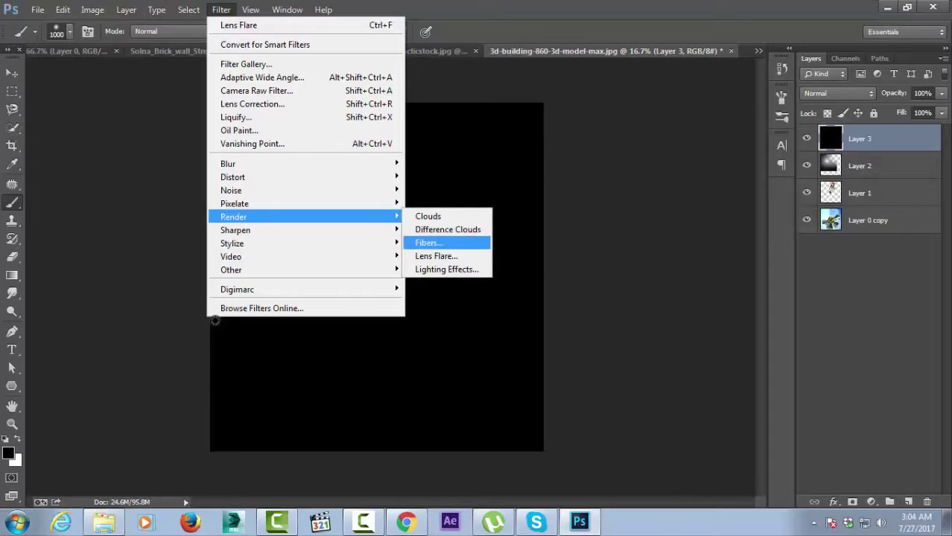
{"action": "left_click", "coordinate": [436, 255]}
{"action": "left_click", "coordinate": [367, 300]}
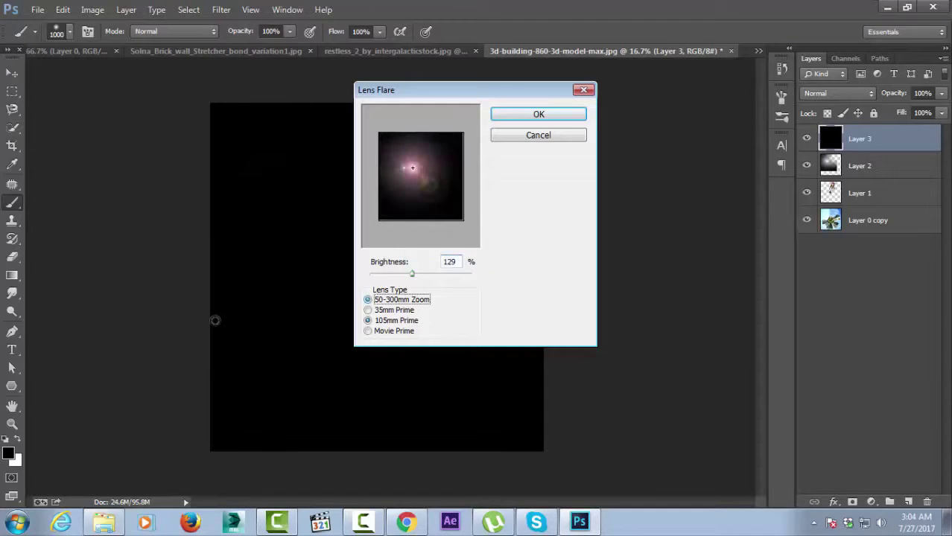
{"action": "key", "text": "Tab"}
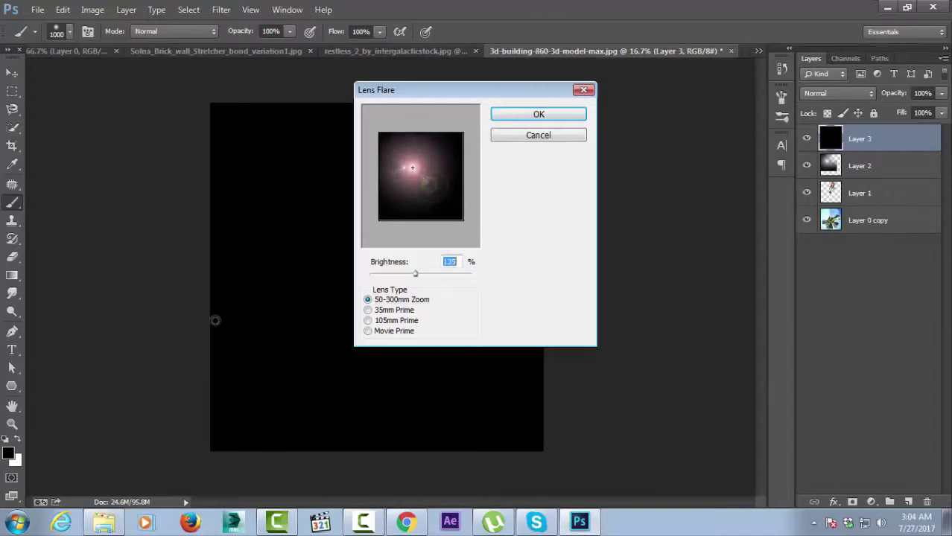
{"action": "key", "text": "Up"}
{"action": "key", "text": "Up"}
{"action": "key", "text": "Up"}
{"action": "key", "text": "Up"}
{"action": "key", "text": "Up"}
{"action": "key", "text": "Up"}
{"action": "key", "text": "Up"}
{"action": "key", "text": "Up"}
{"action": "key", "text": "Up"}
{"action": "key", "text": "Down"}
{"action": "key", "text": "Down"}
{"action": "key", "text": "Down"}
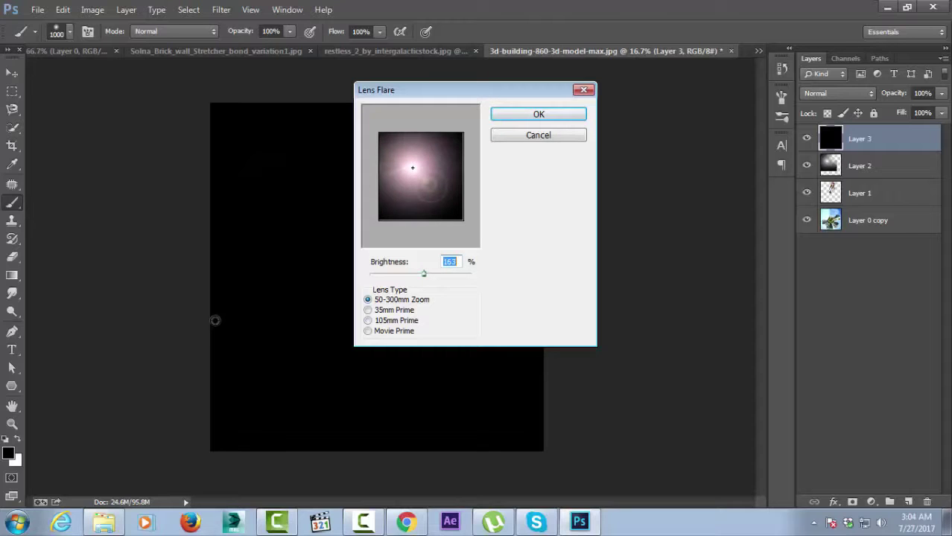
{"action": "key", "text": "Return"}
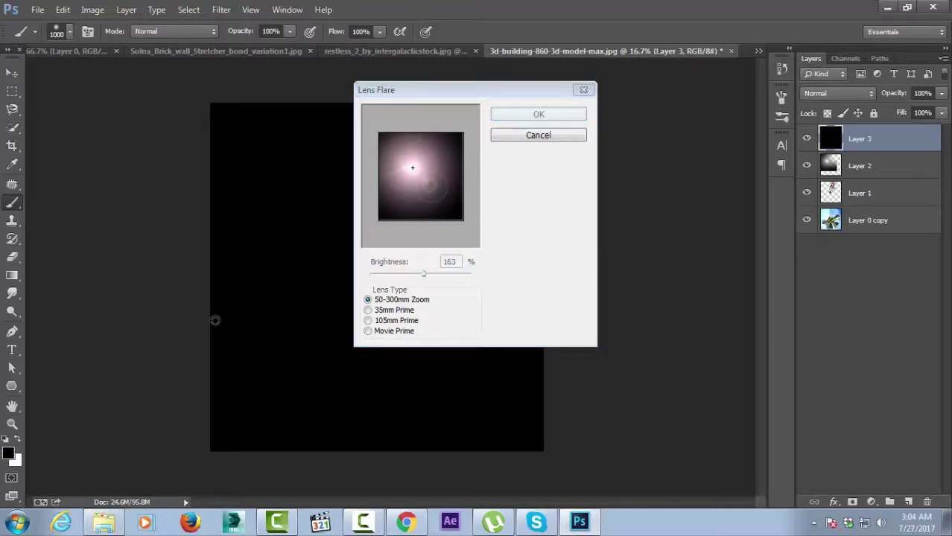
{"action": "left_click", "coordinate": [838, 94]}
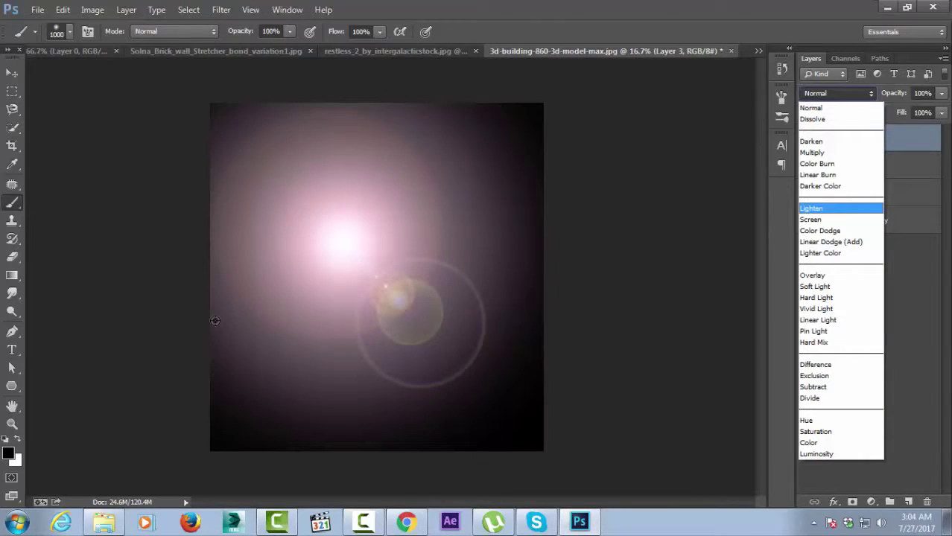
Step: Set Layer 3 to Lighten blend mode and move the glow up and left
{"action": "key", "text": "Return"}
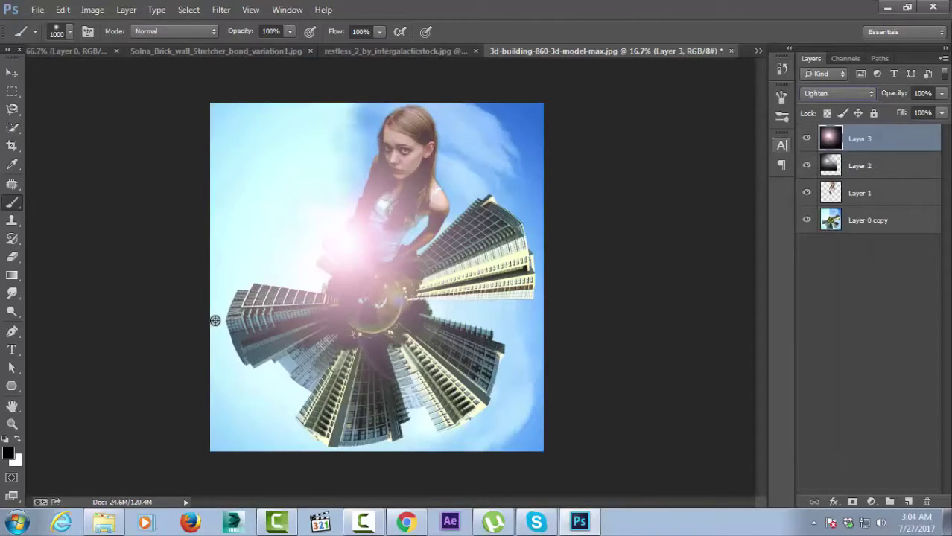
{"action": "key", "text": "v"}
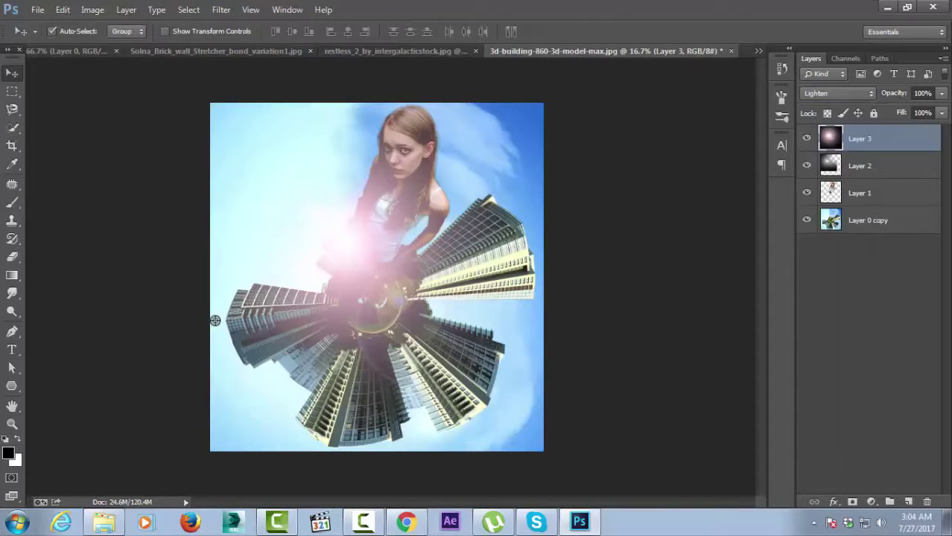
{"action": "left_click_drag", "start_coordinate": [384, 224], "coordinate": [332, 178]}
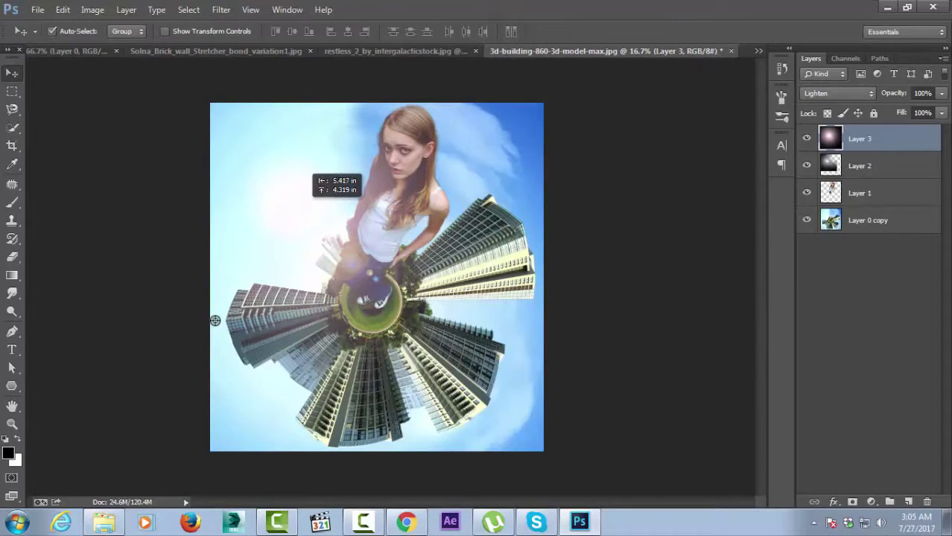
{"action": "left_click_drag", "start_coordinate": [331, 179], "coordinate": [333, 180]}
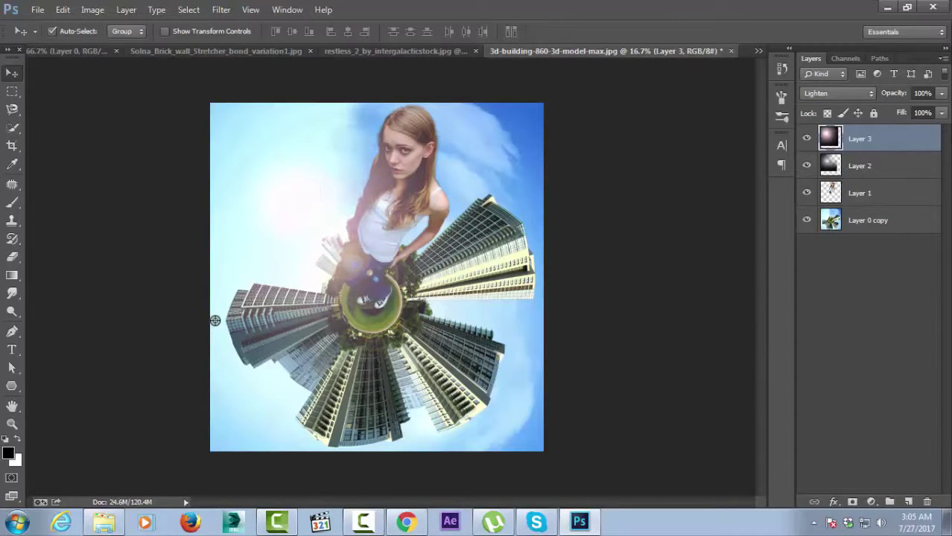
{"action": "key", "text": "shift+minus"}
{"action": "key", "text": "shift+plus"}
{"action": "key", "text": "shift+plus"}
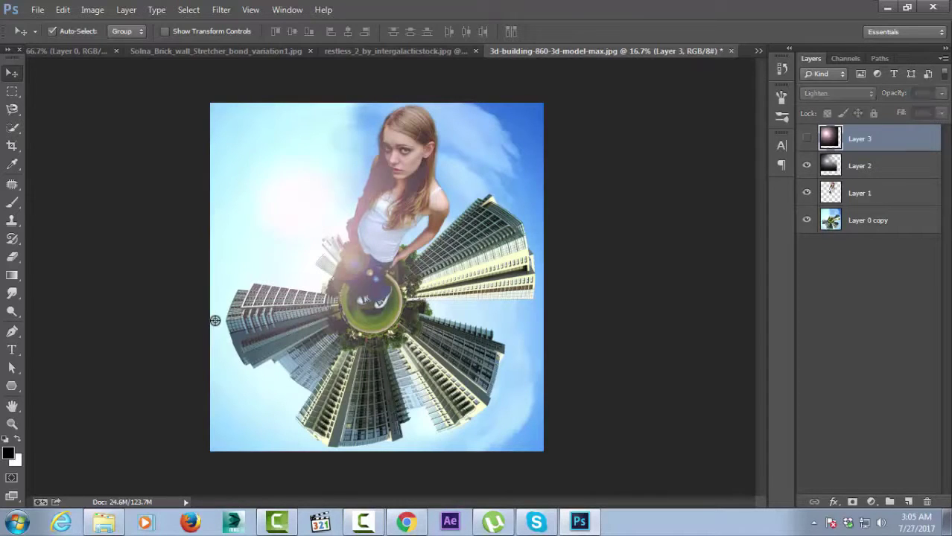
{"action": "key", "text": "shift+minus"}
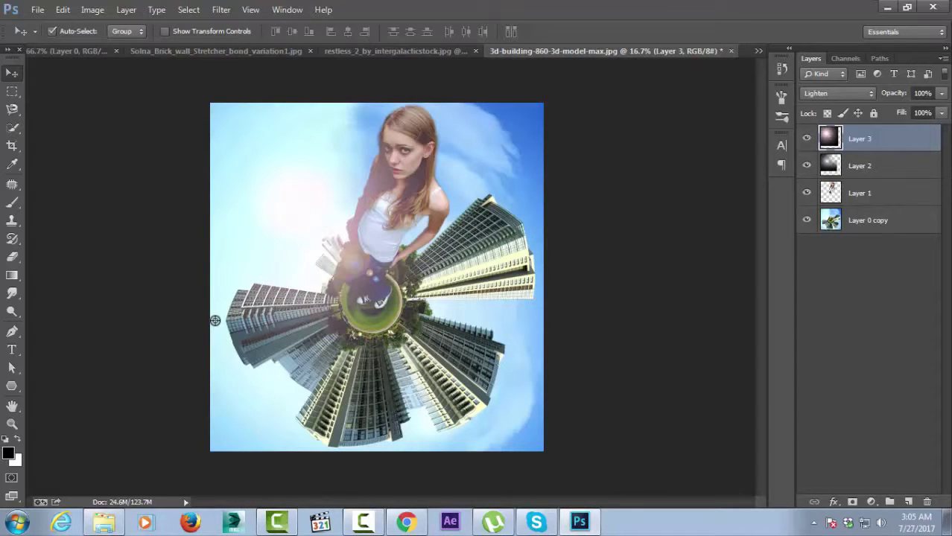
Step: Scale the glow down to about 78.5% and place it beside the girl's waist
{"action": "key", "text": "ctrl+t"}
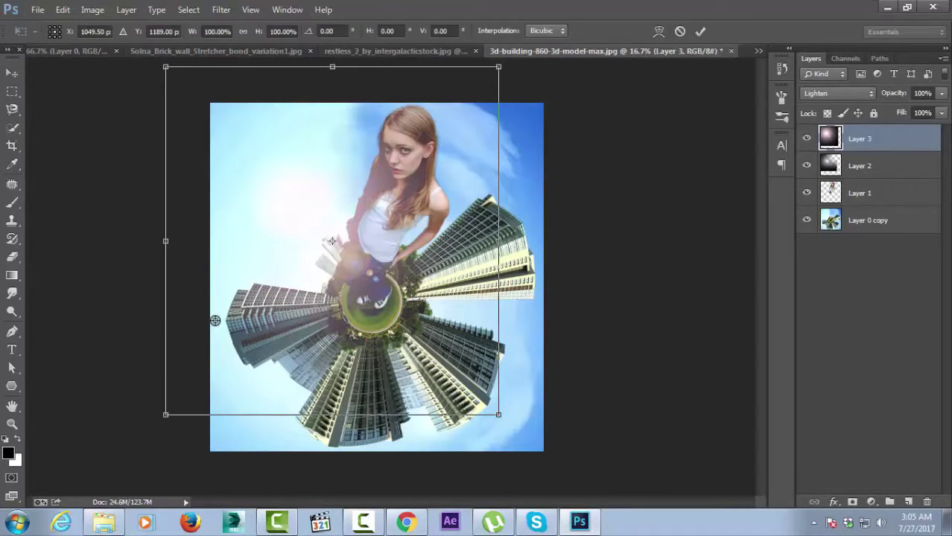
{"action": "left_click_drag", "start_coordinate": [498, 67], "coordinate": [462, 105]}
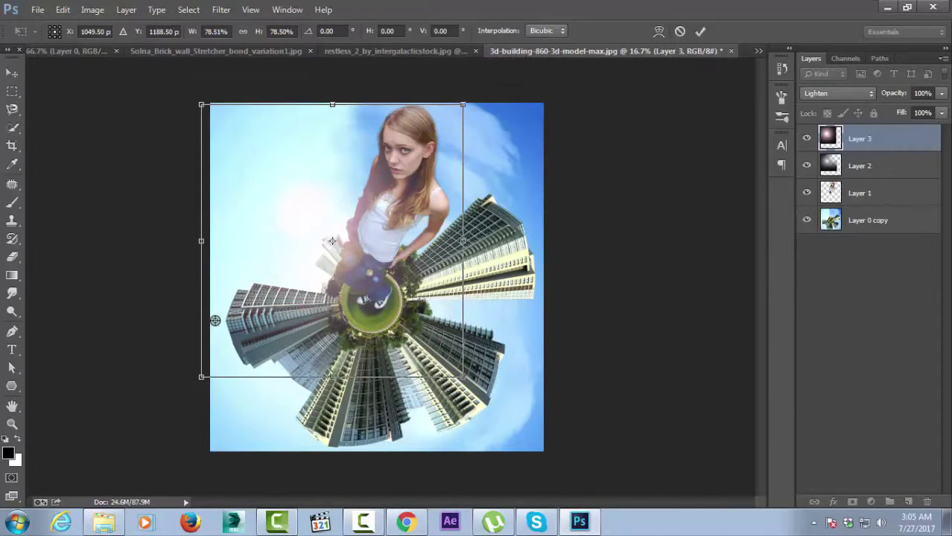
{"action": "left_click_drag", "start_coordinate": [396, 173], "coordinate": [402, 175]}
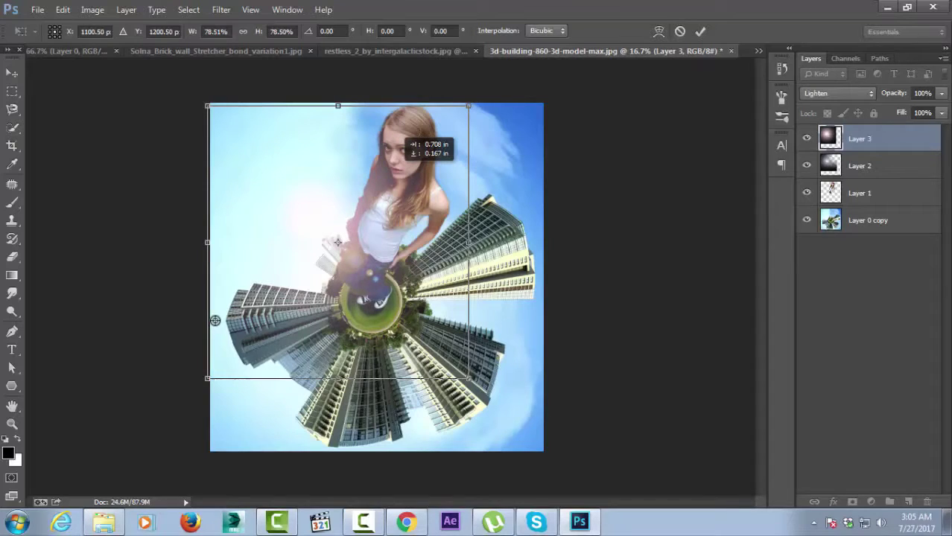
{"action": "left_click_drag", "start_coordinate": [406, 142], "coordinate": [400, 136]}
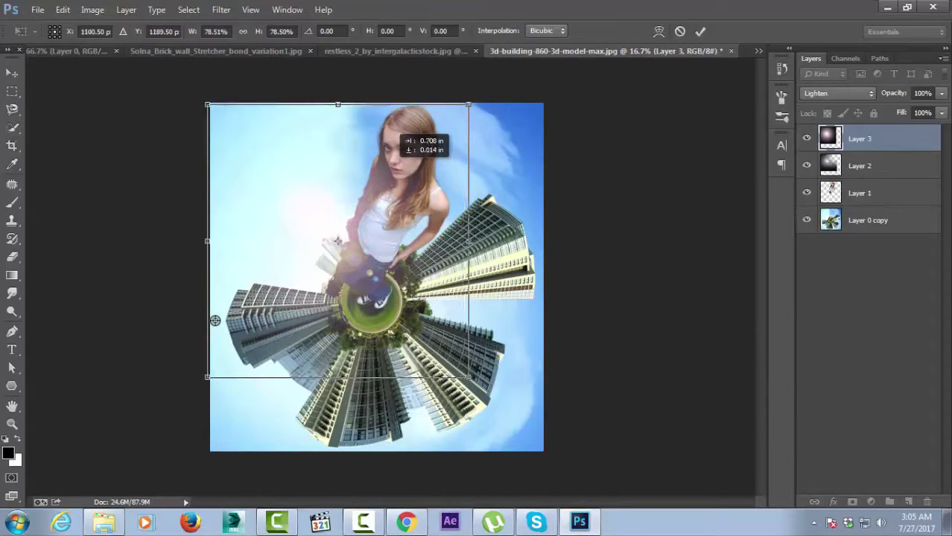
{"action": "key", "text": "Return"}
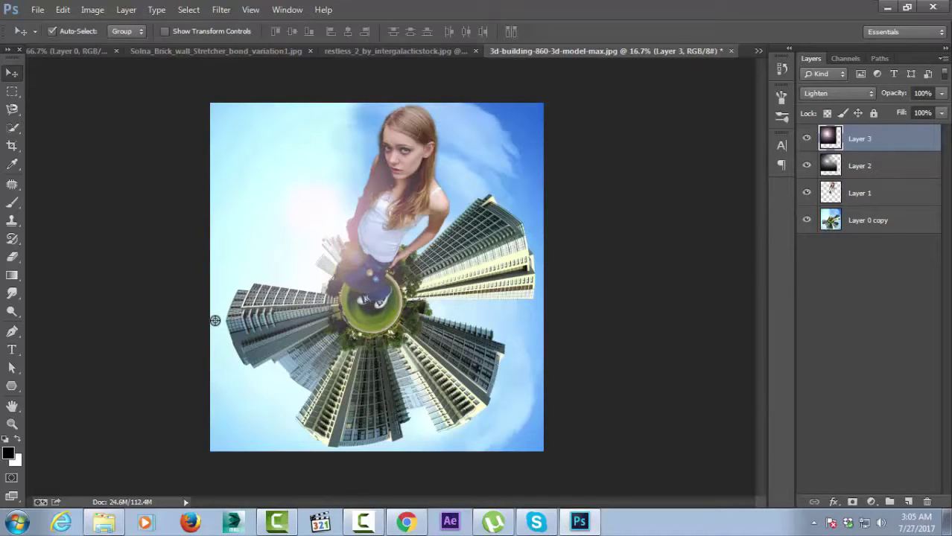
{"action": "left_click_drag", "start_coordinate": [314, 178], "coordinate": [316, 195]}
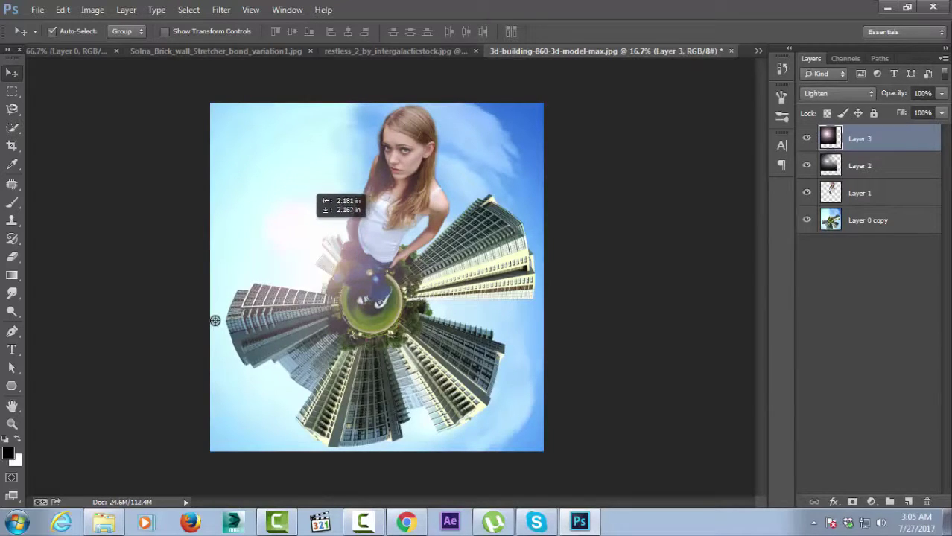
{"action": "left_click_drag", "start_coordinate": [316, 195], "coordinate": [316, 195]}
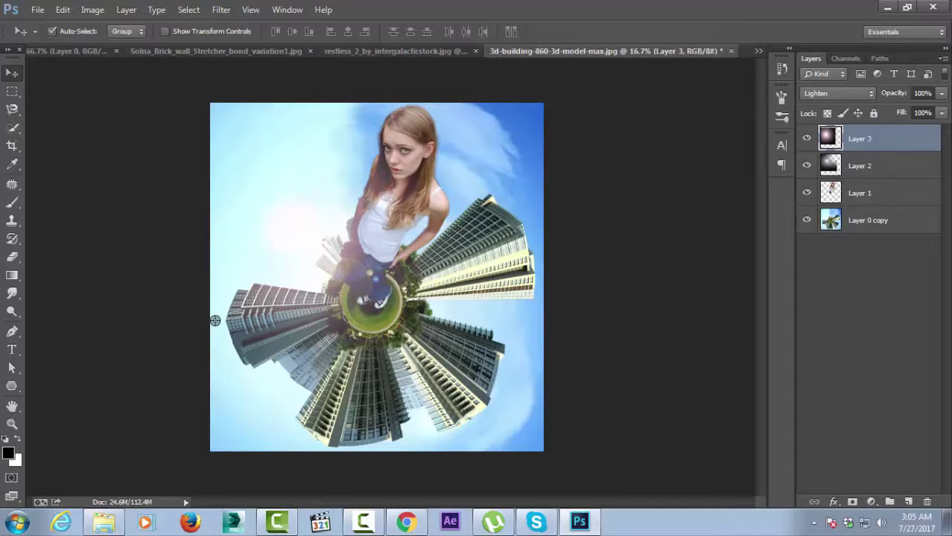
Step: Rotate the glow about -3° and shift it slightly up-right
{"action": "key", "text": "ctrl+t"}
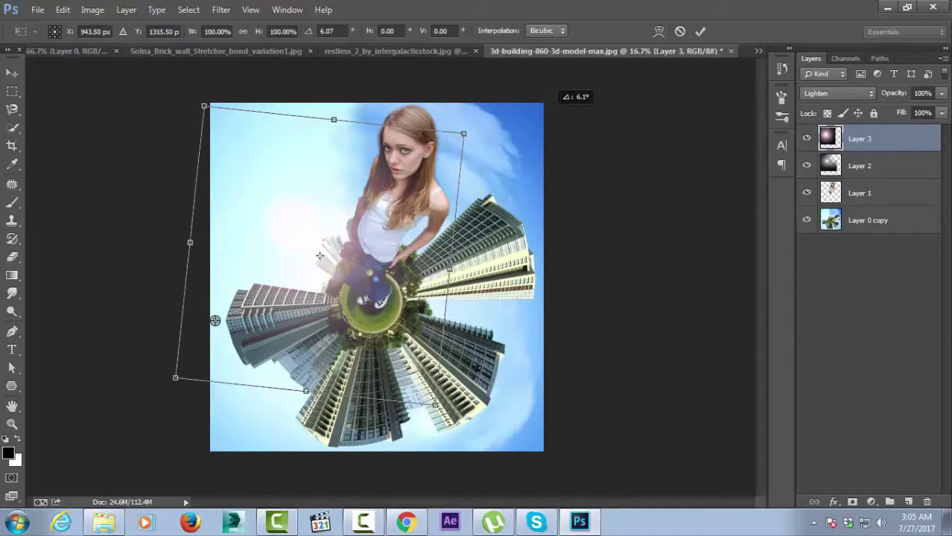
{"action": "left_click_drag", "start_coordinate": [555, 142], "coordinate": [481, 34]}
{"action": "left_click_drag", "start_coordinate": [358, 187], "coordinate": [387, 172]}
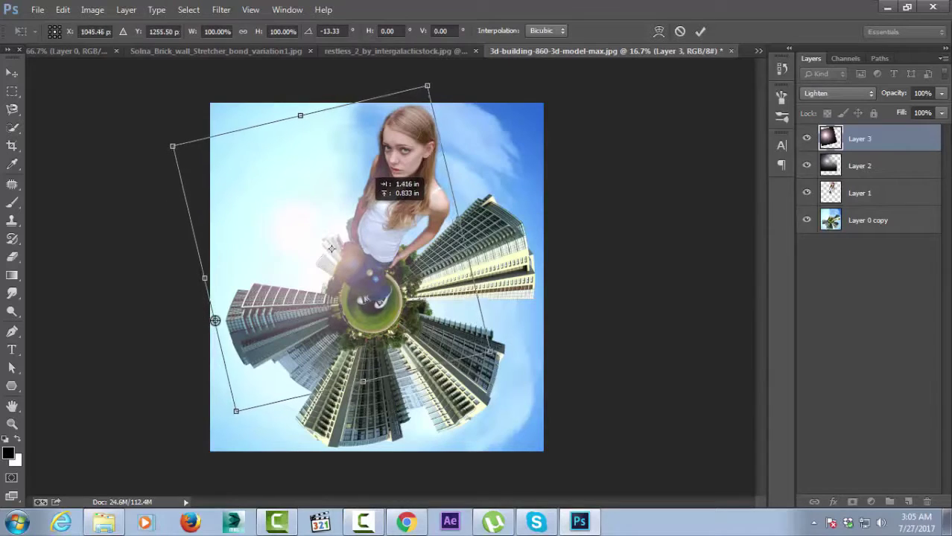
{"action": "mouse_move", "coordinate": [507, 168]}
{"action": "left_mouse_down"}
{"action": "mouse_move", "coordinate": [516, 148]}
{"action": "mouse_move", "coordinate": [531, 160]}
{"action": "left_mouse_up"}
Step: Commit the rotation and set up a 1900-pixel Eraser for softening the flare layer
{"action": "key", "text": "Return"}
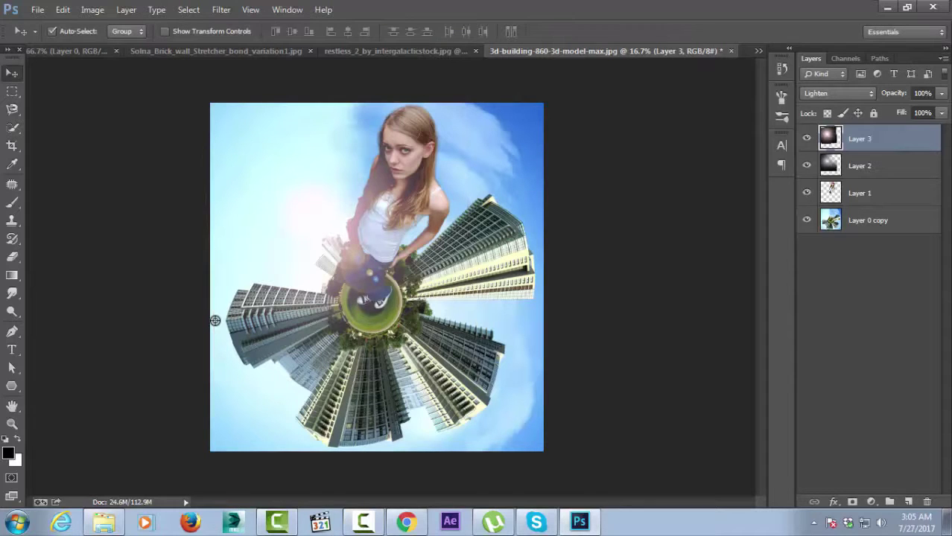
{"action": "key", "text": "e"}
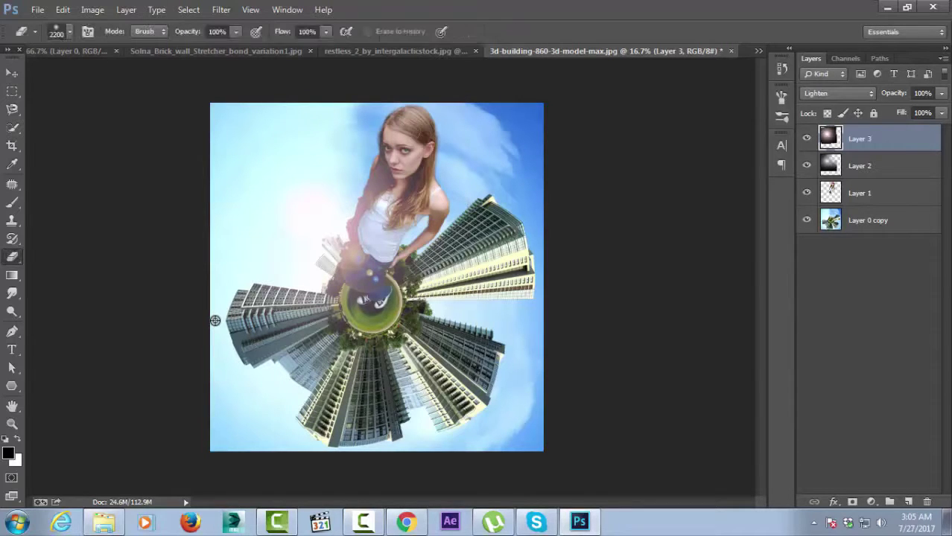
{"action": "key", "text": "bracketleft"}
{"action": "key", "text": "bracketleft"}
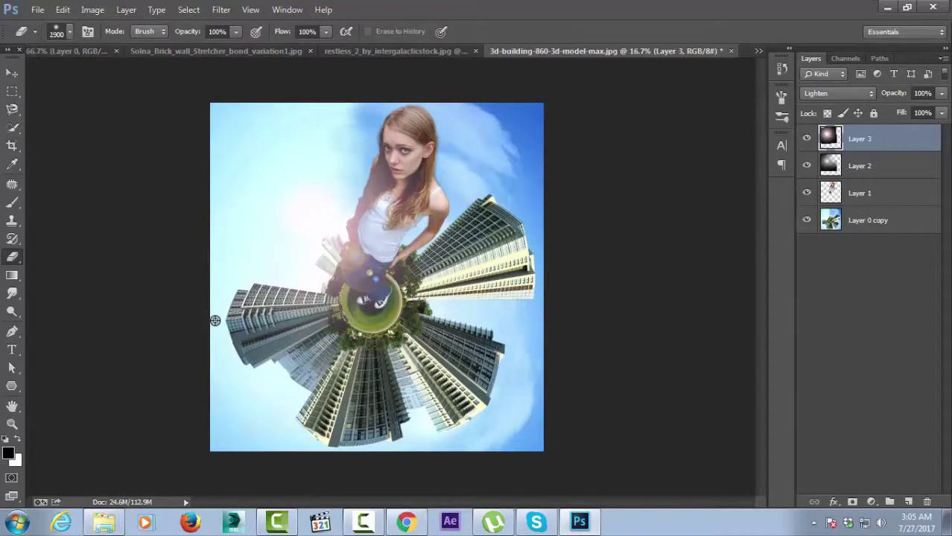